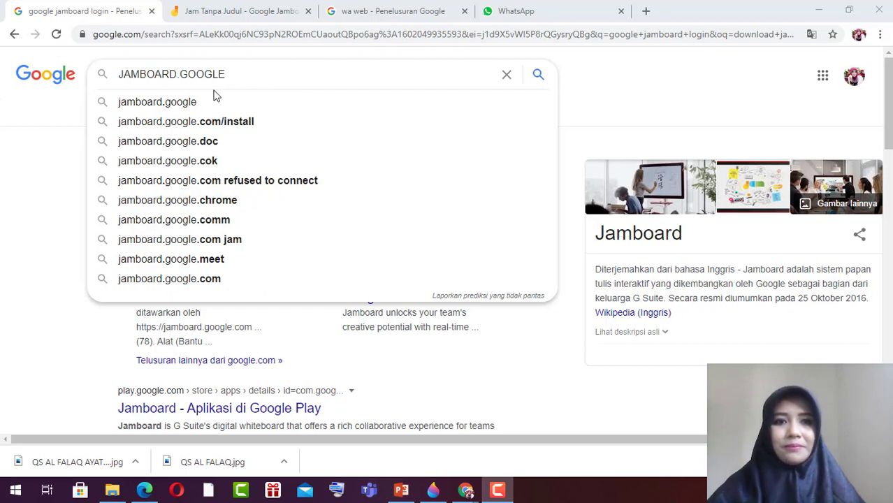
Switch to the open untitled Jamboard file and draw a short black pen squiggle in the upper-left area of the blank frame.
left_click(242, 77)
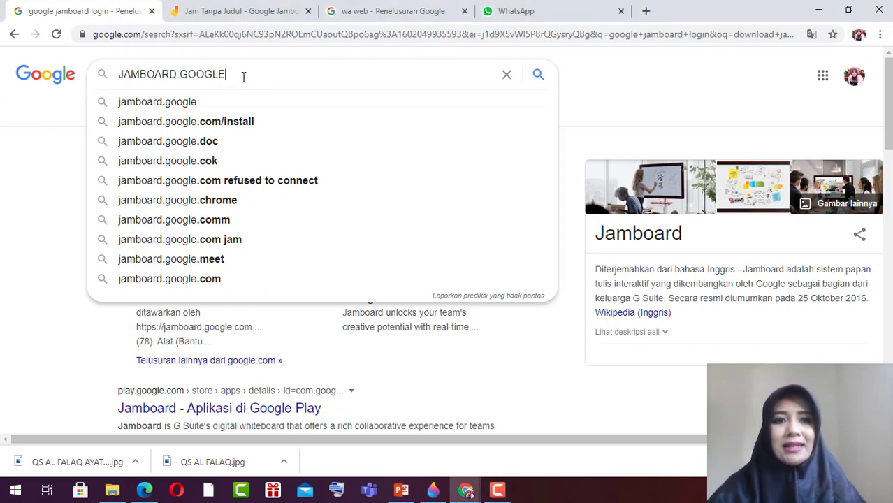
left_click(253, 10)
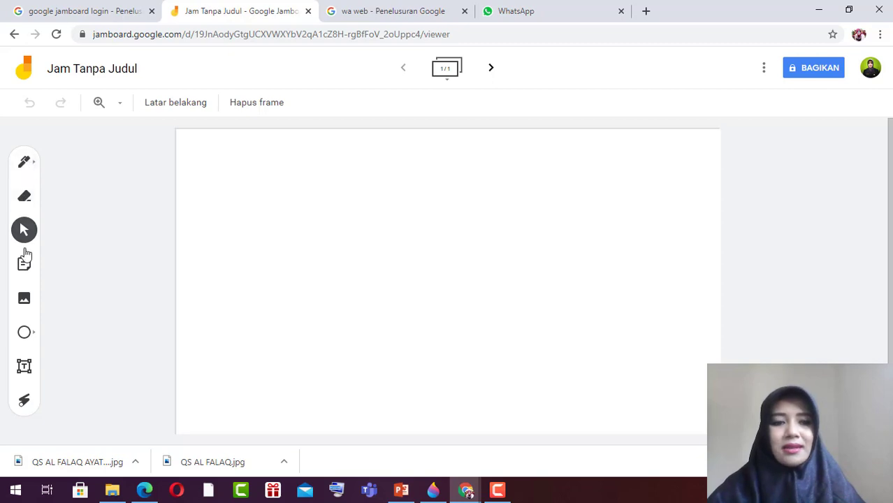
left_click(25, 165)
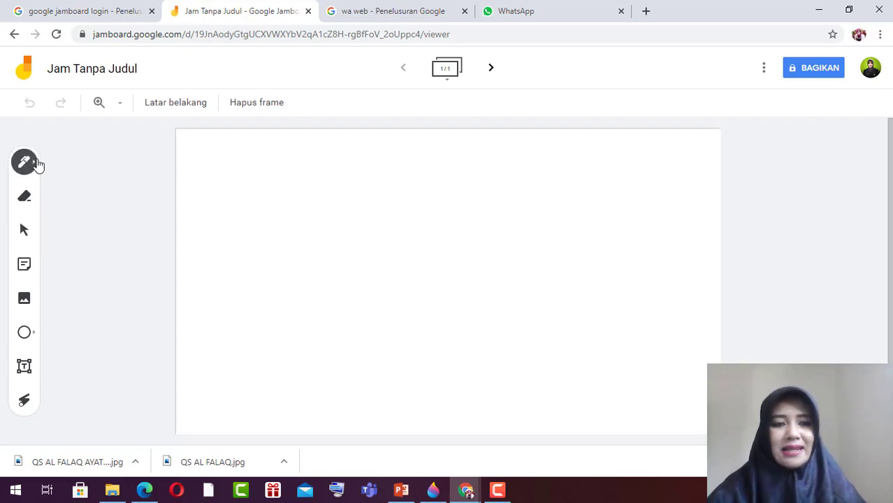
left_click(25, 163)
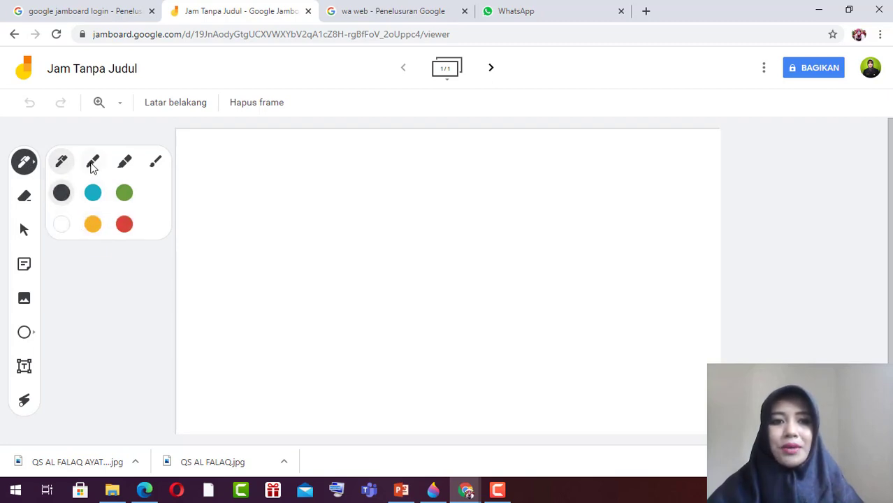
left_click(60, 162)
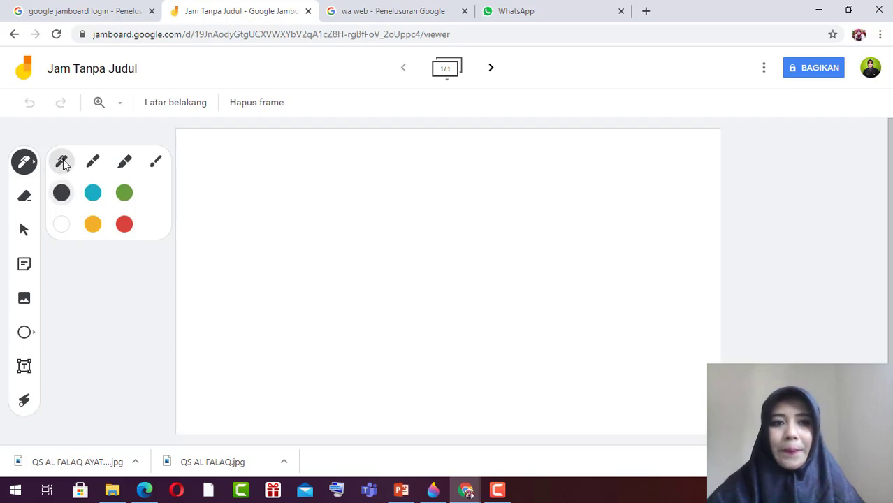
mouse_move(231, 169)
left_mouse_down()
mouse_move(247, 177)
mouse_move(244, 199)
mouse_move(265, 191)
mouse_move(265, 204)
left_mouse_up()
Erase the entire pen squiggle from the frame with the eraser.
left_click(26, 199)
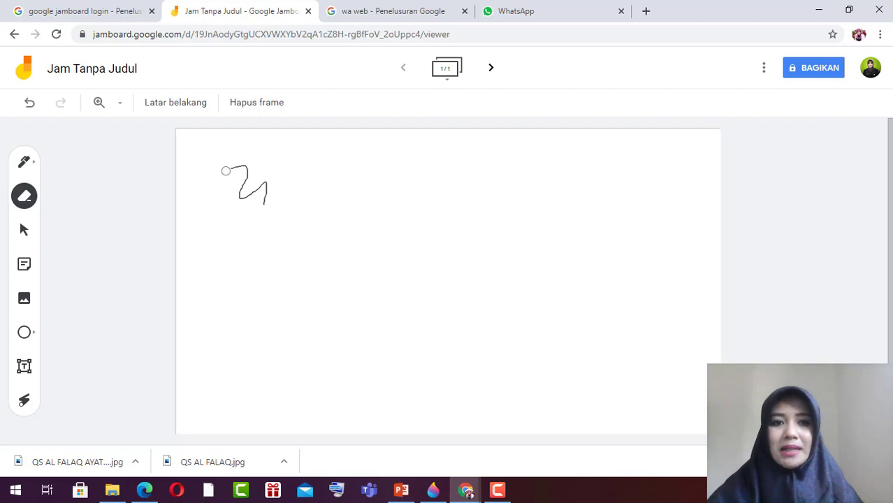
left_click_drag(226, 171, 185, 220)
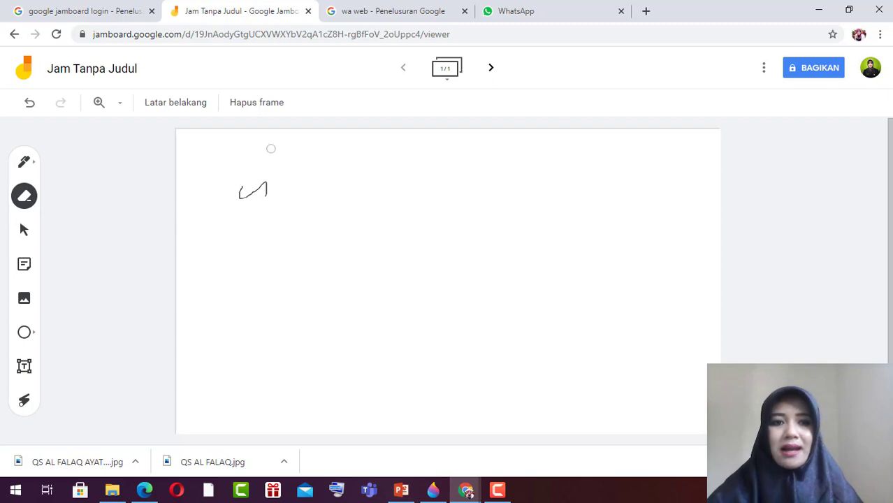
left_click_drag(271, 147, 233, 217)
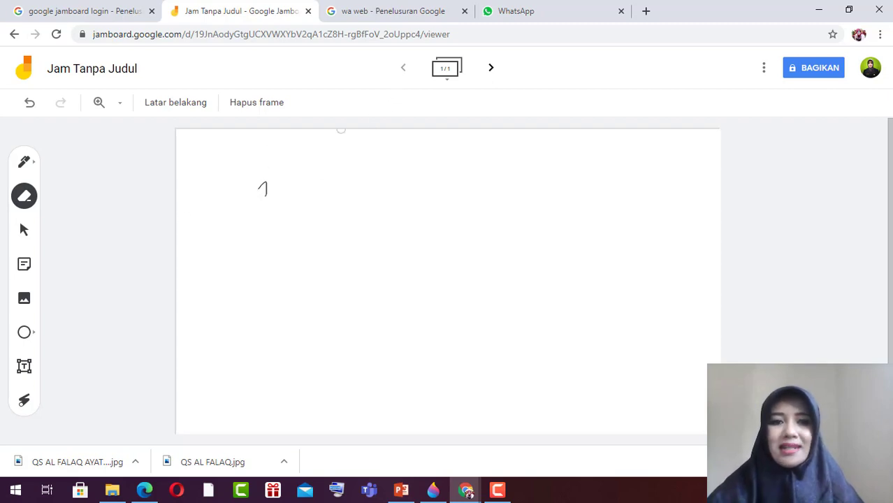
mouse_move(341, 133)
left_mouse_down()
mouse_move(247, 204)
mouse_move(308, 171)
left_mouse_up()
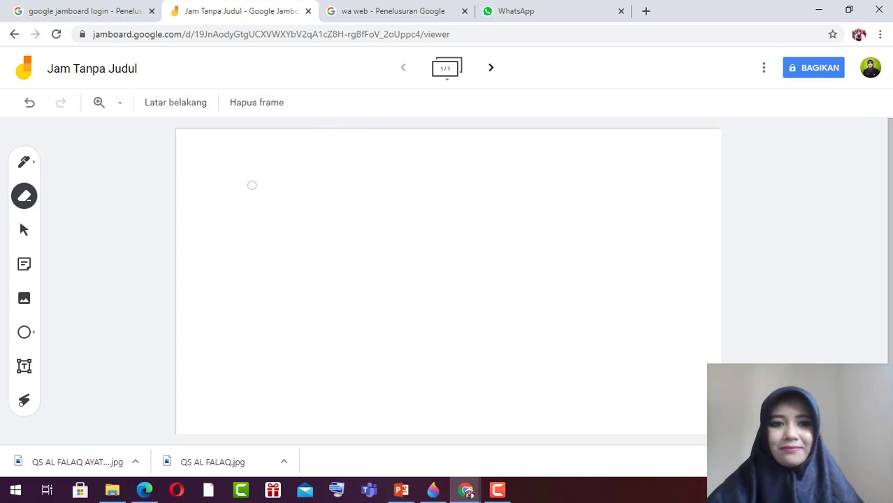
Add a yellow sticky note reading "HALAMAN PENUTUP" and dismiss the next blank note.
left_click(23, 233)
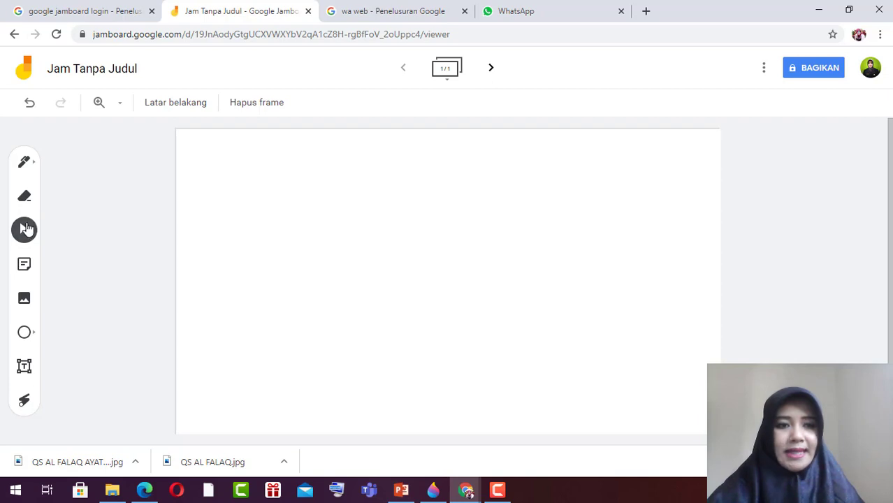
left_click(24, 269)
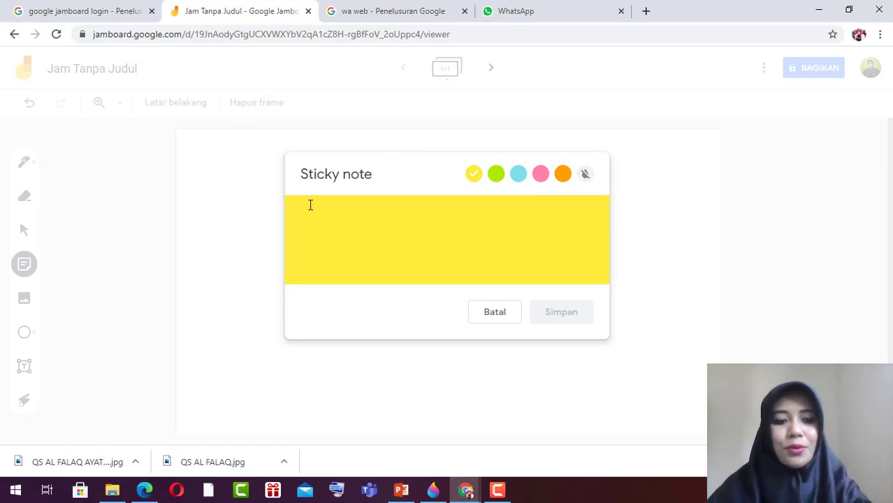
type("H")
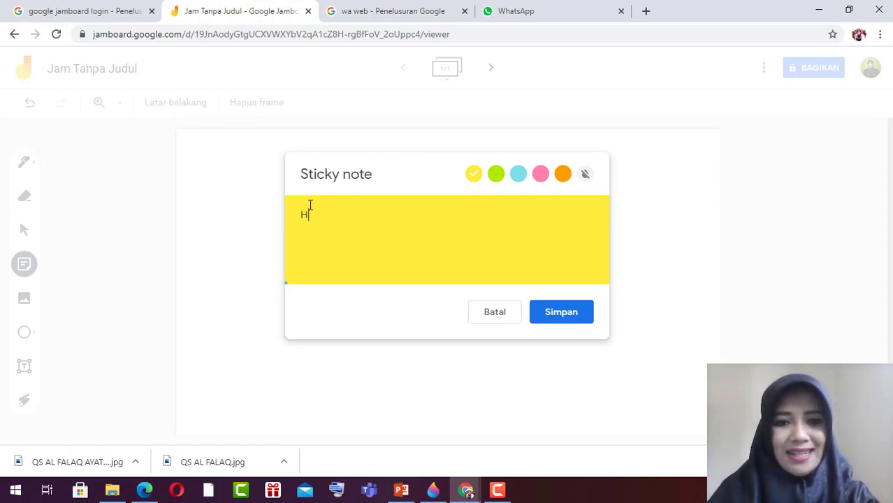
type("A")
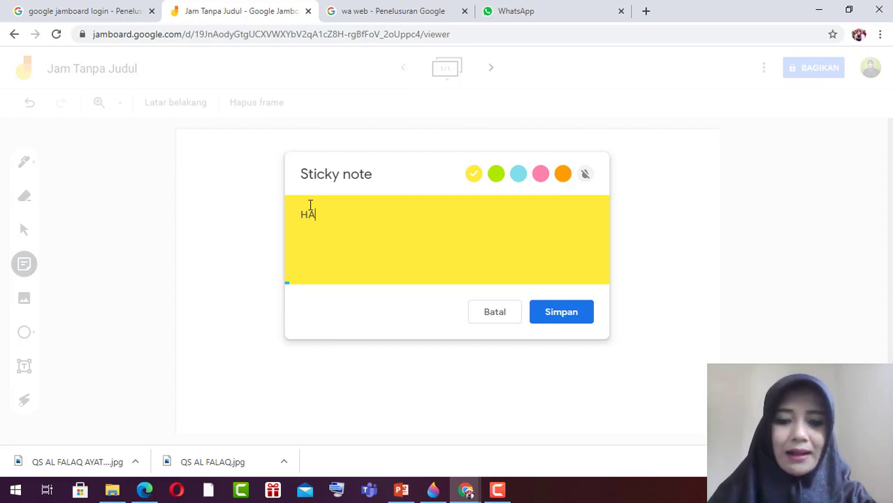
type("AMAN")
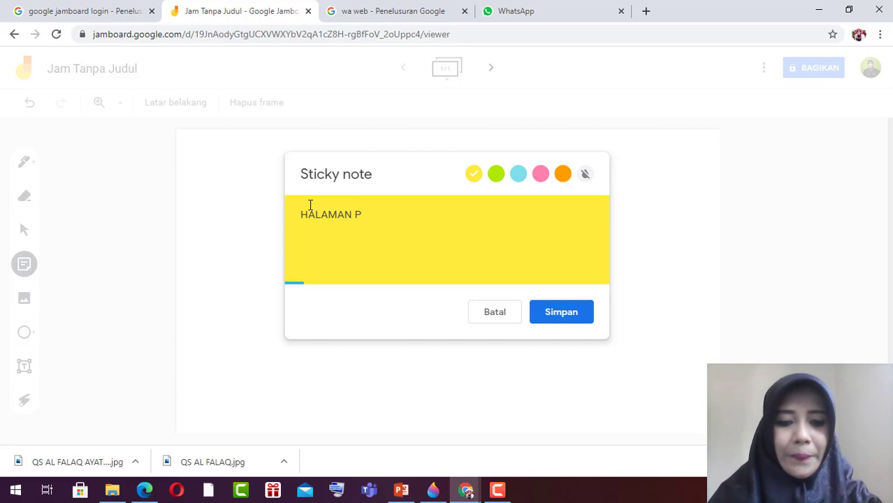
type("PEN")
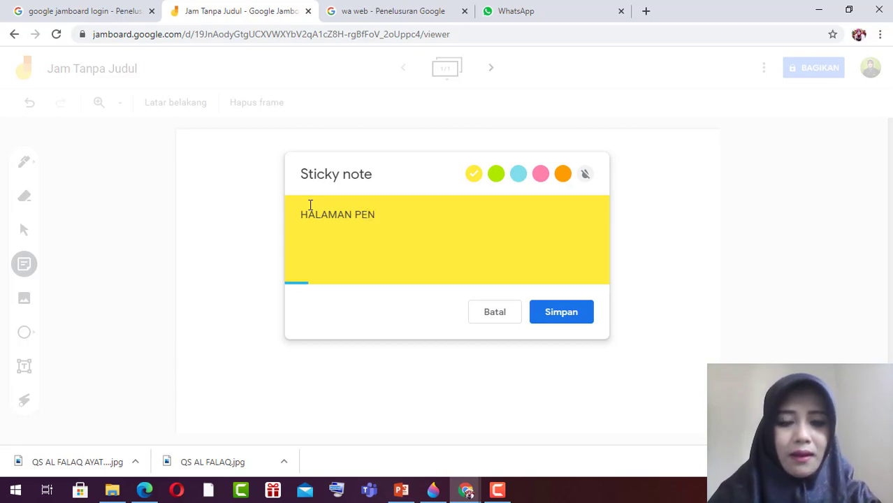
type("UTUP")
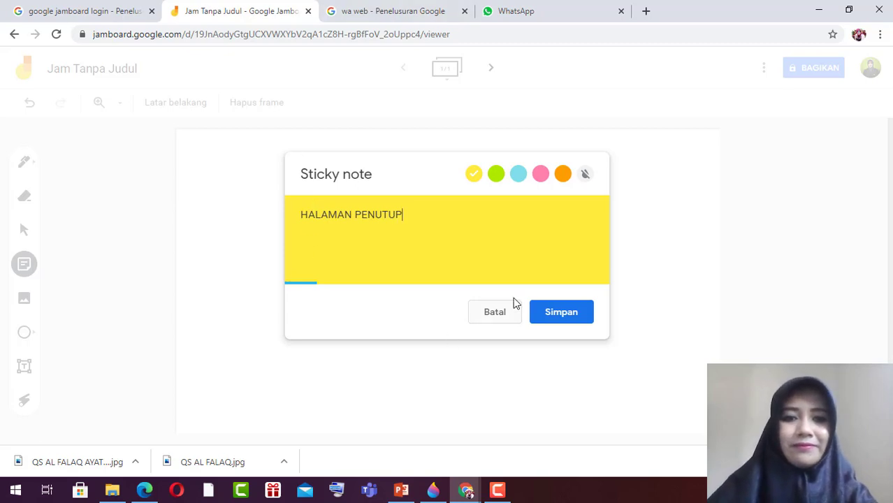
left_click(561, 313)
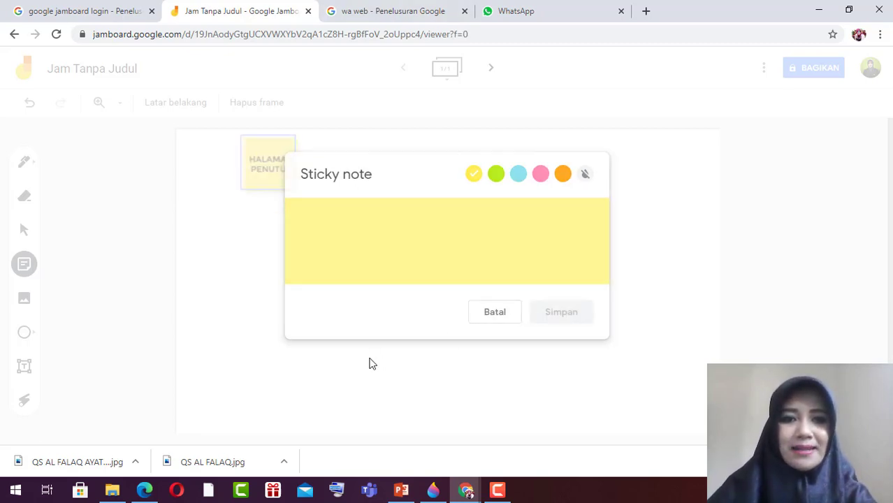
left_click(500, 315)
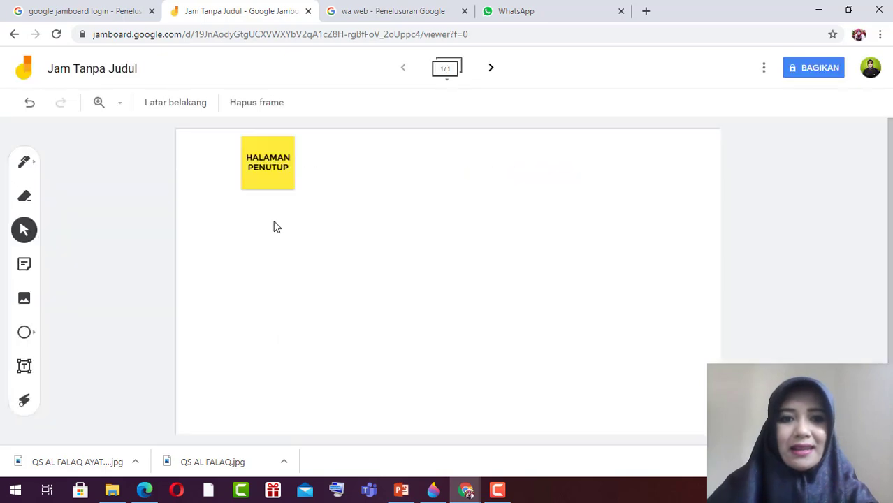
Move the "HALAMAN PENUTUP" sticky note to the upper middle of the frame and delete it.
left_click_drag(269, 170, 429, 175)
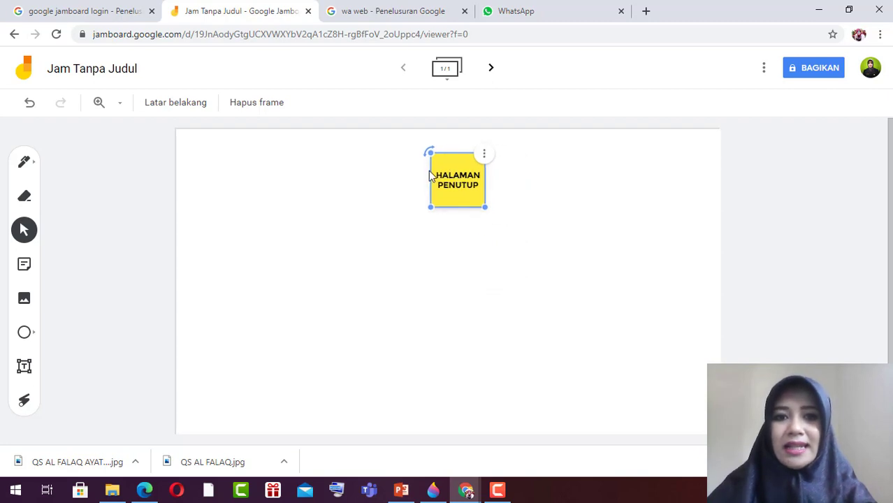
left_click(484, 155)
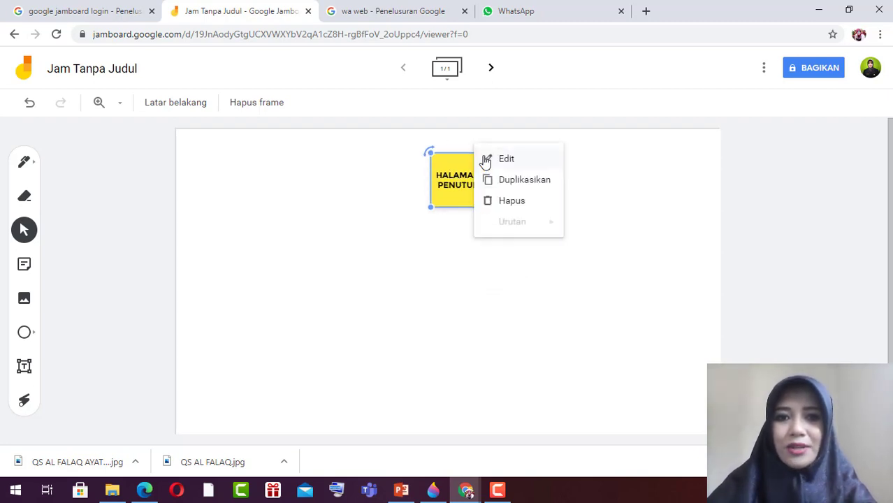
left_click(511, 201)
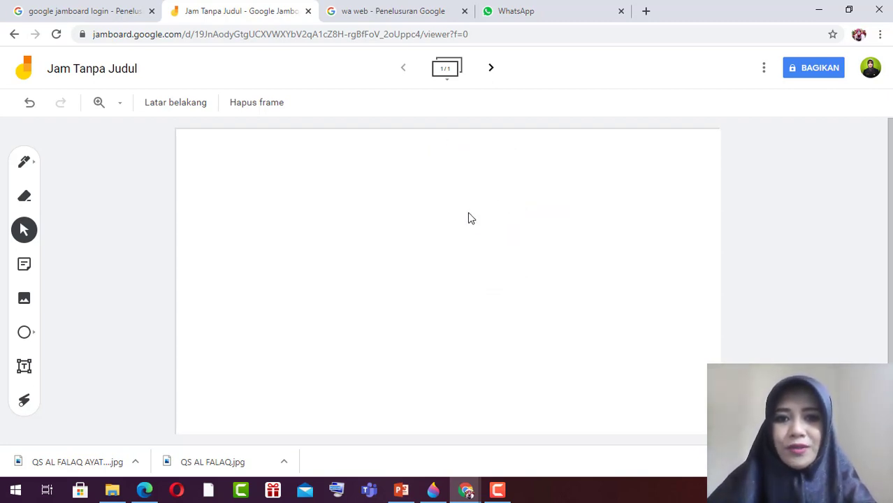
Insert the image QS AL FALAQ AYAT 1-5 from the computer's Downloads folder into the frame.
left_click(24, 300)
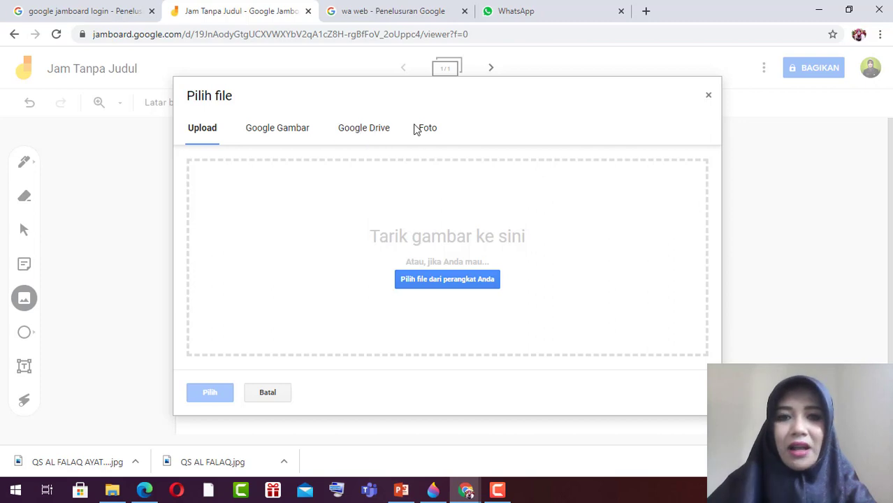
left_click(455, 283)
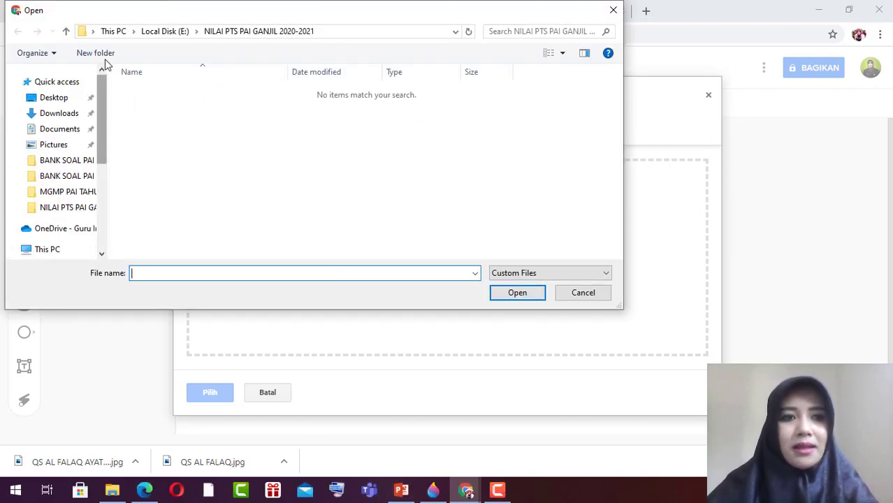
left_click(50, 117)
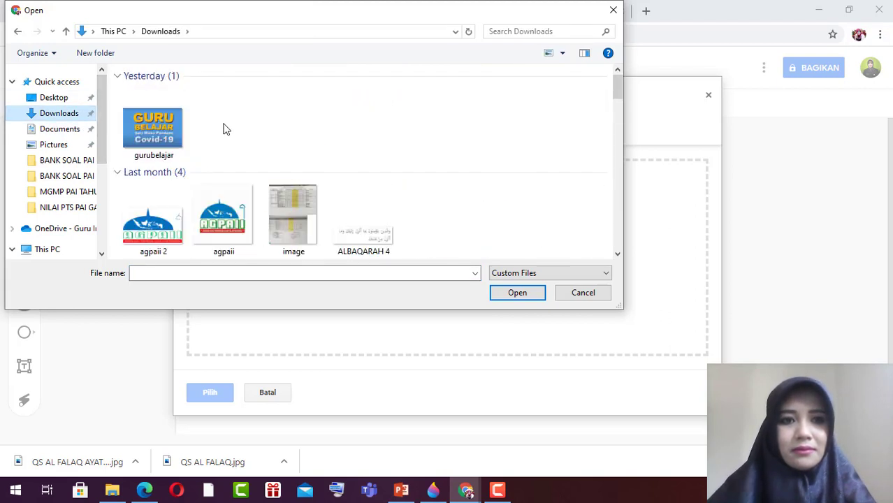
left_click(154, 133)
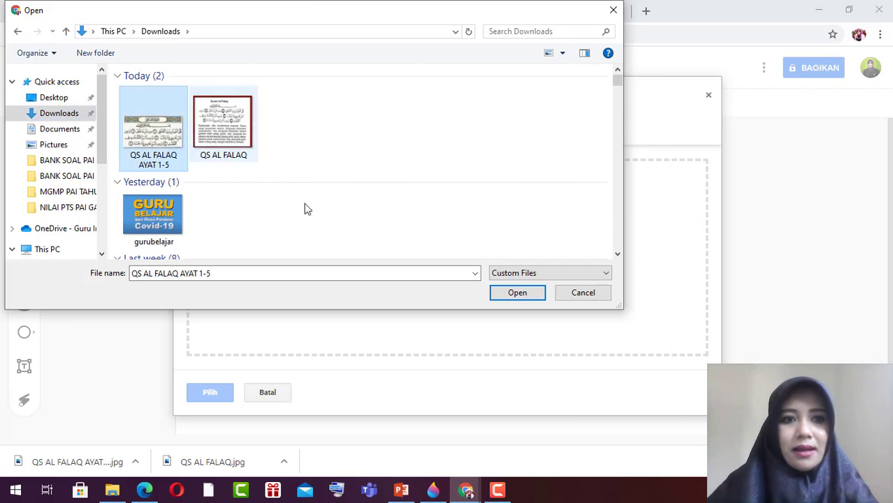
left_click(517, 293)
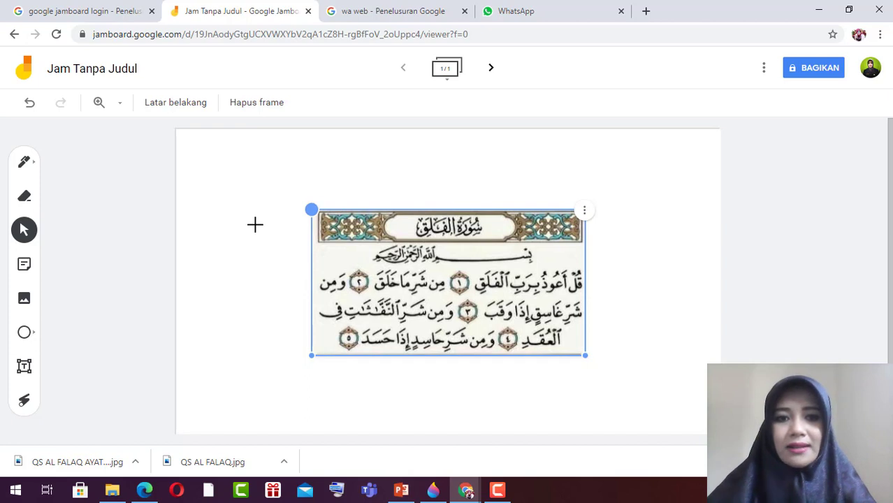
Tilt the verse image, rotate it back to level, and move it slightly lower in the frame.
left_click_drag(311, 210, 311, 227)
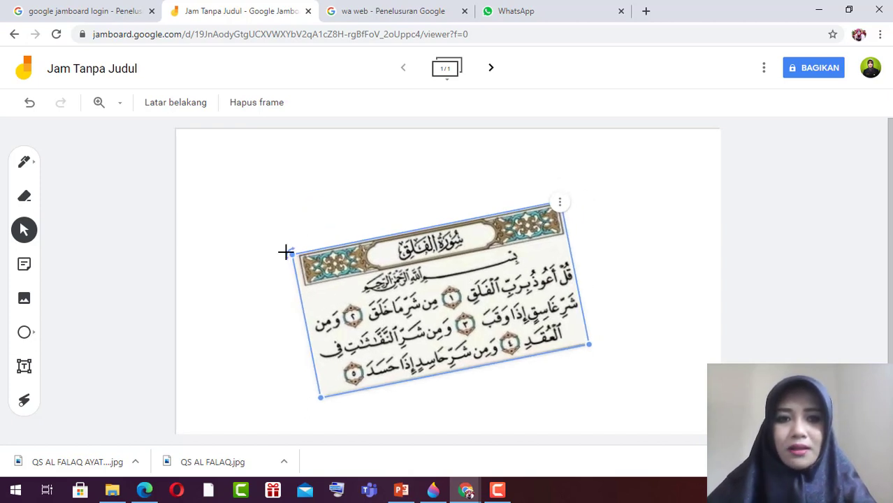
left_click_drag(286, 253, 291, 215)
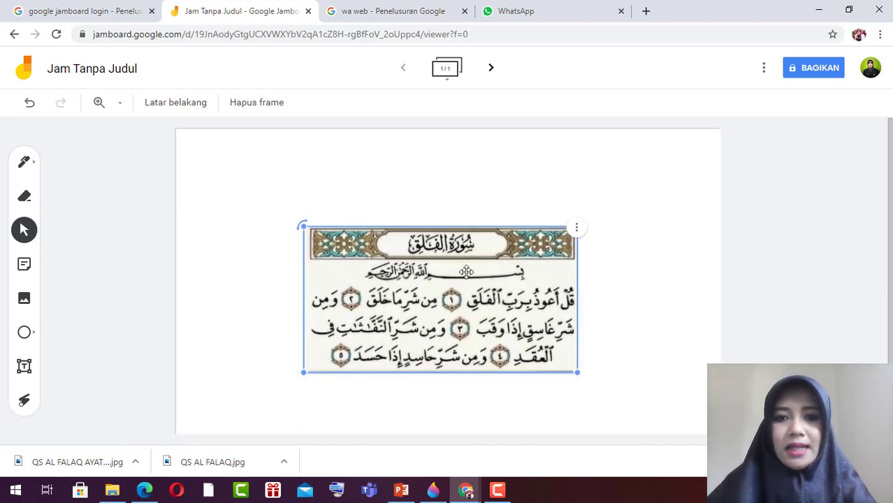
left_click_drag(574, 282, 584, 304)
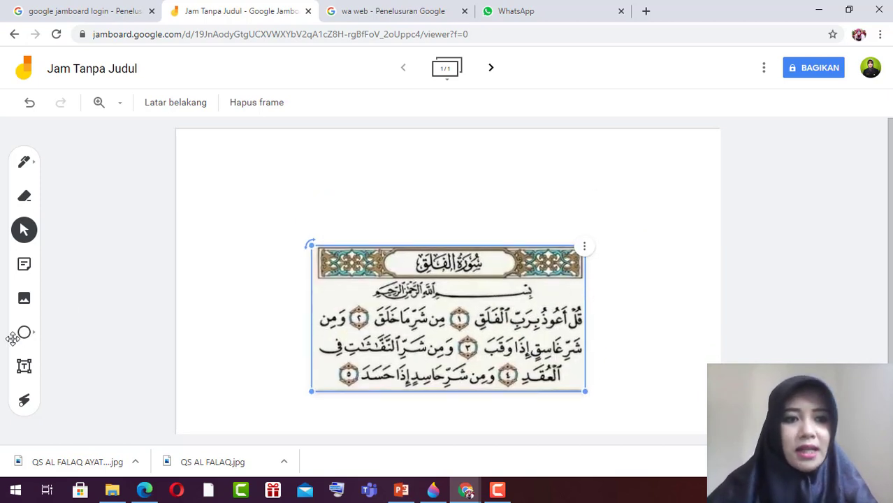
key("Escape")
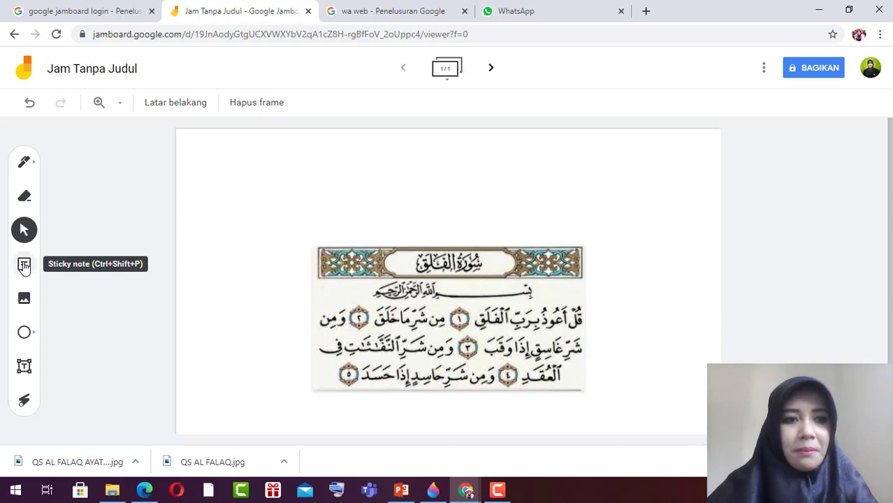
Start a new sticky note and enter the text "HUKUM BACAAN DALAM QS AL-FALAQ AYAT 1-5".
left_click(25, 266)
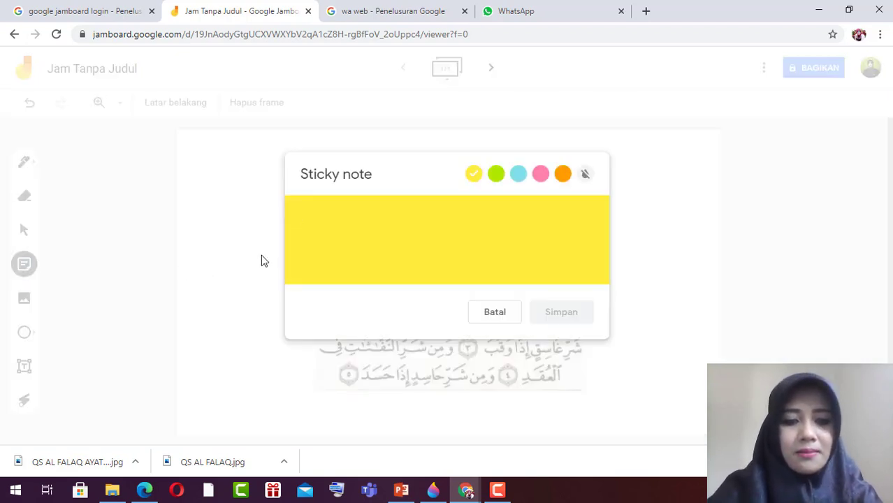
type("HUKUM")
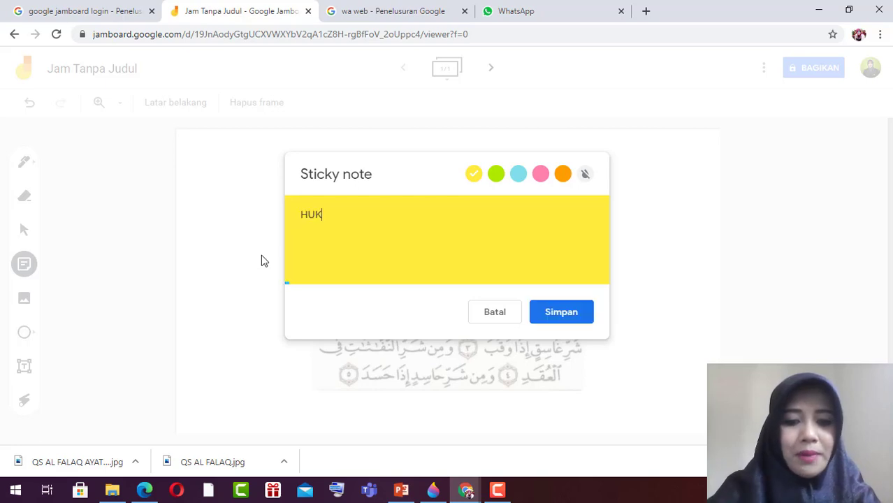
type("C")
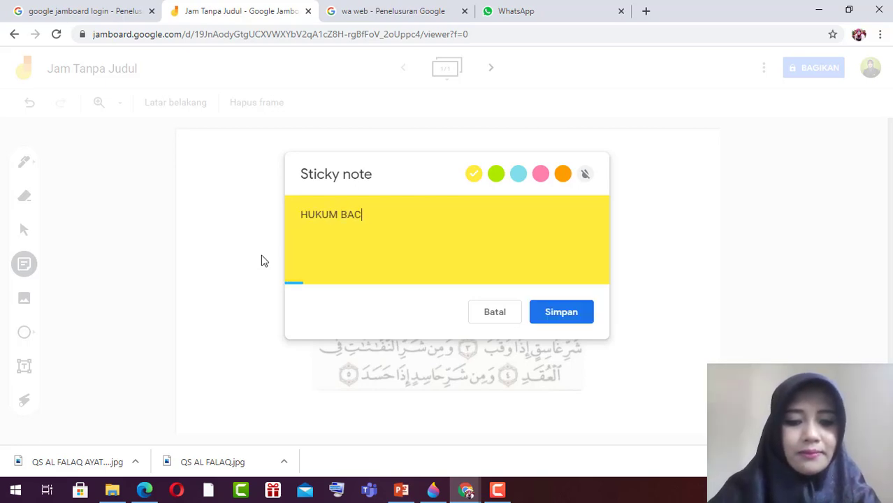
type("AAN DALAM QS AL")
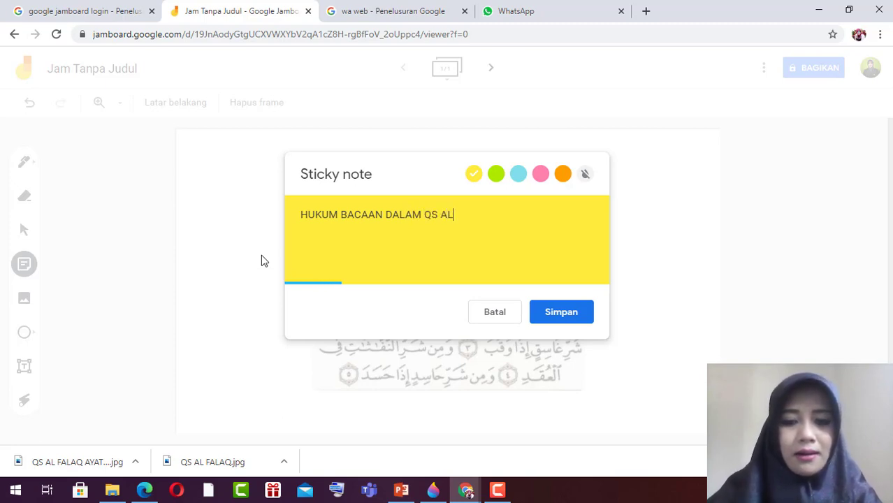
type("-FALAQ")
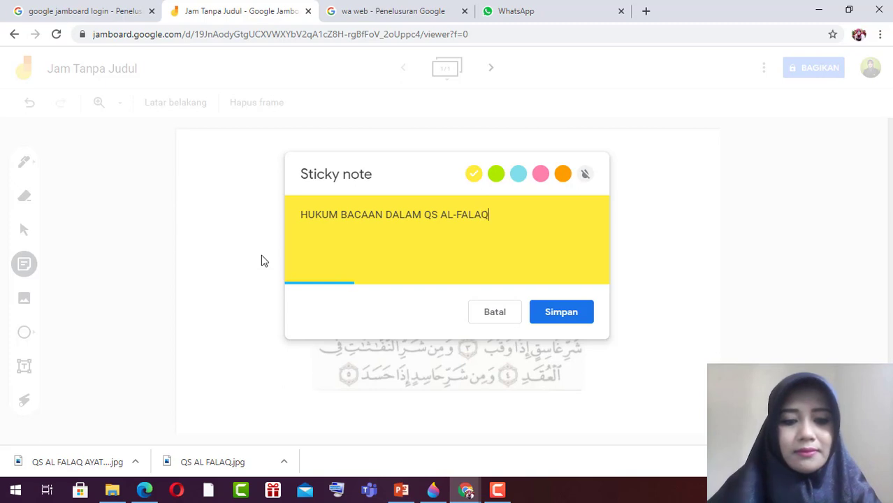
type(" AYAT 1-5")
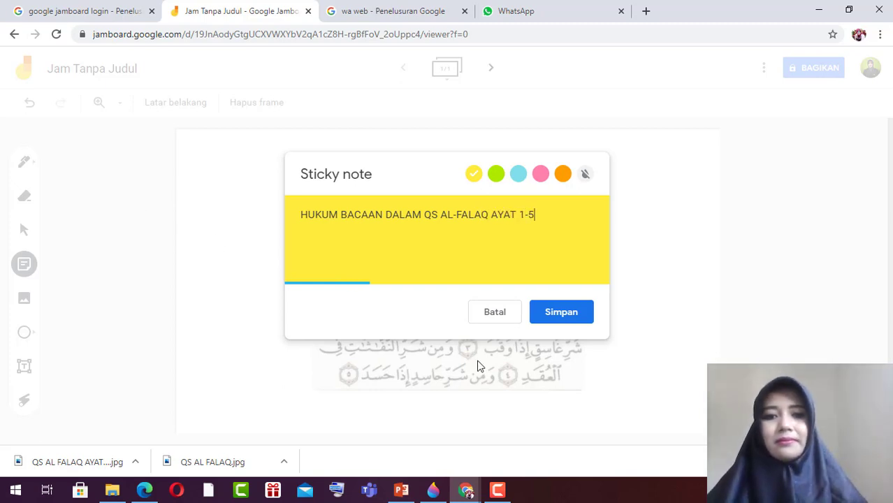
Try the other note colours, save the sticky note in green, dismiss the next blank note, and place it centred above the verse image.
left_click(562, 174)
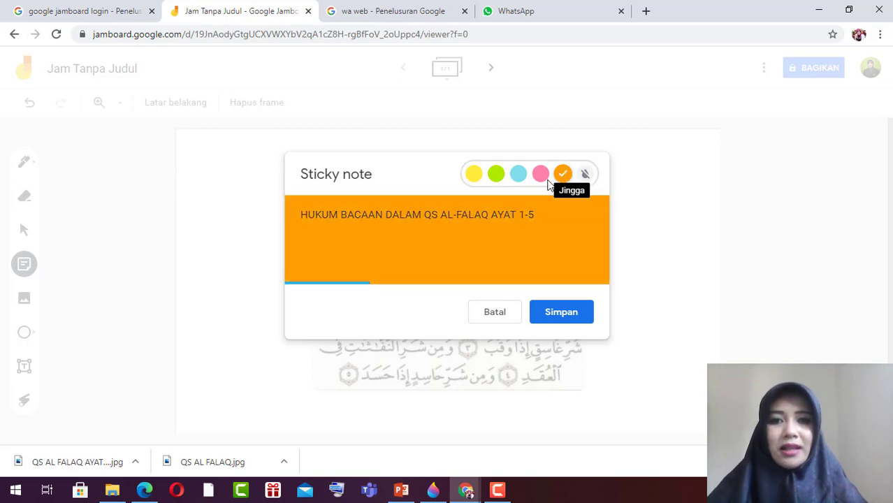
left_click(540, 175)
left_click(520, 178)
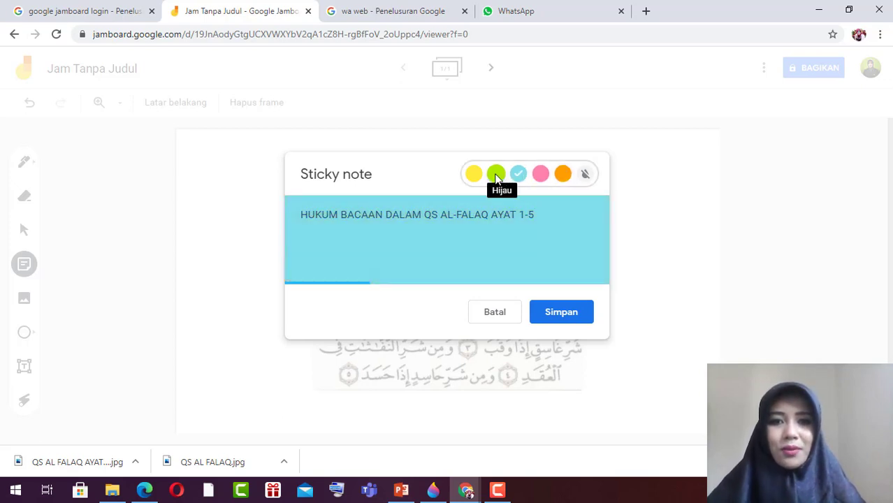
left_click(496, 175)
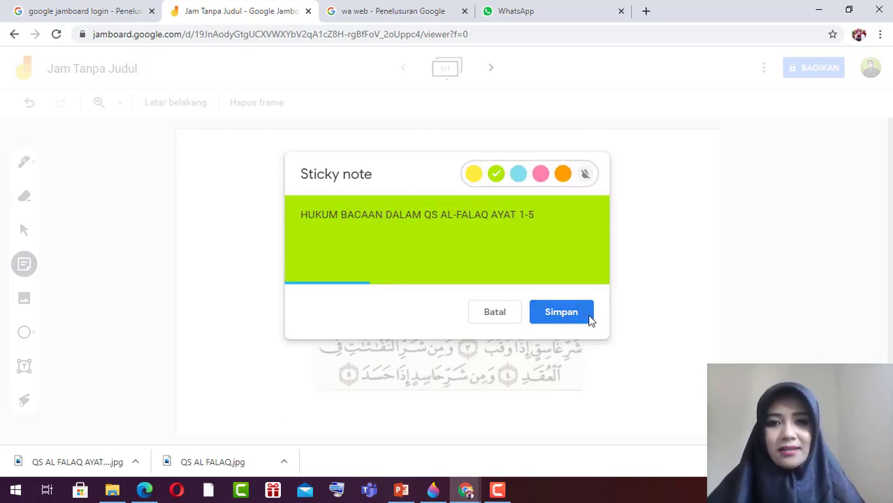
left_click(550, 313)
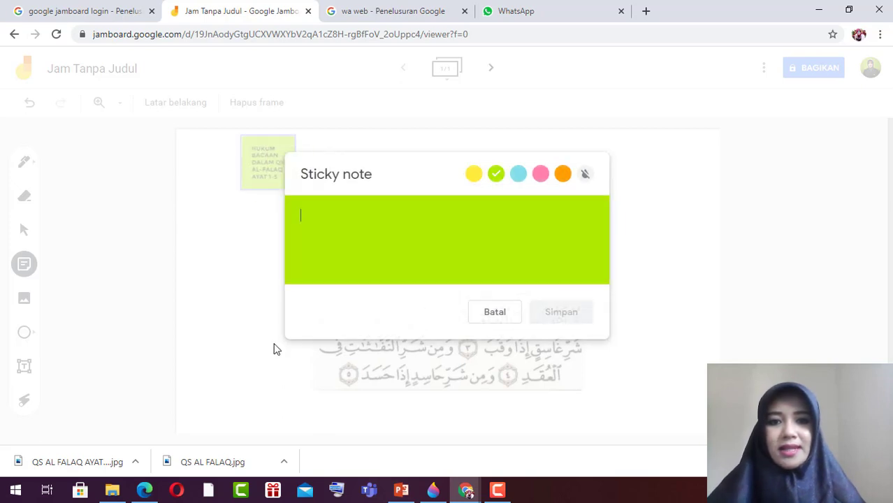
left_click(502, 313)
left_click_drag(274, 168, 452, 206)
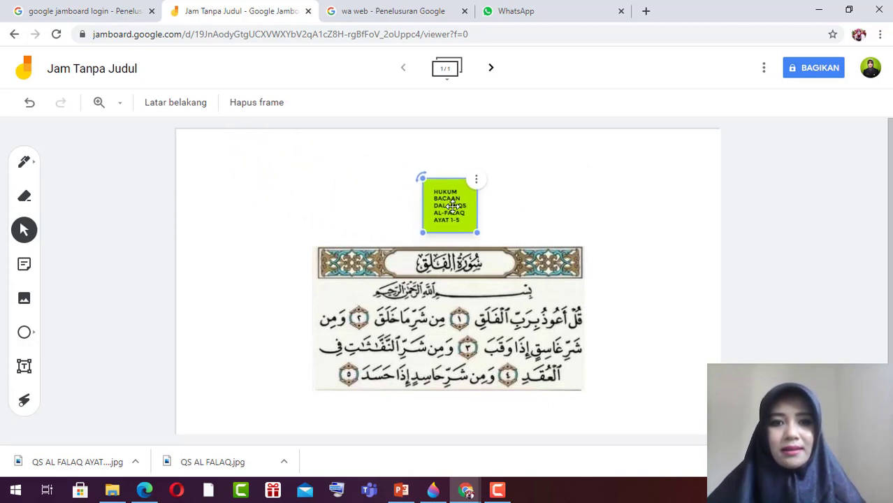
Place a text box in the upper-left area of the frame, beside the green sticky note.
left_click(23, 368)
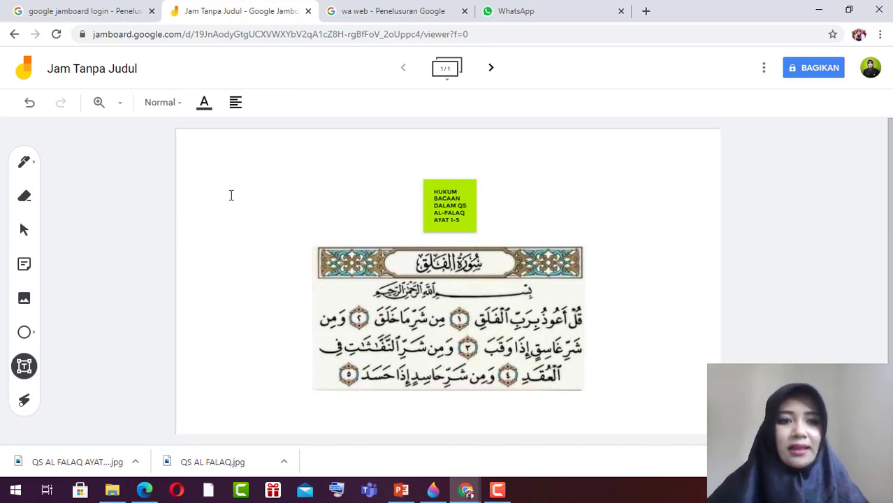
left_click(214, 177)
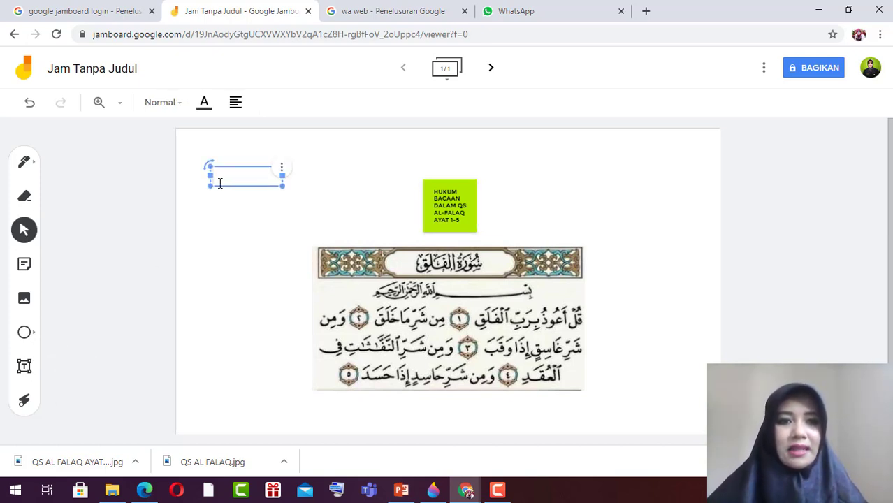
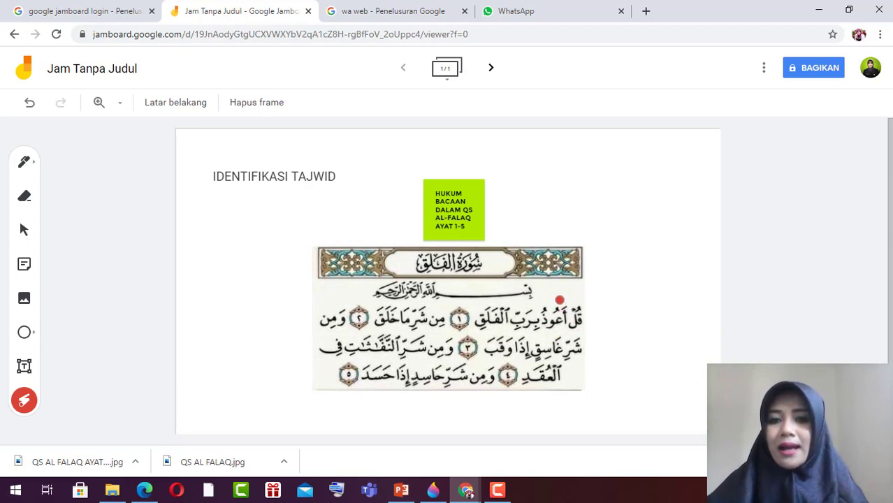
Point out the words of the first verse in the image with the laser pointer.
mouse_move(555, 302)
left_mouse_down()
mouse_move(543, 319)
mouse_move(563, 336)
mouse_move(571, 301)
mouse_move(539, 304)
mouse_move(539, 338)
mouse_move(564, 314)
mouse_move(565, 322)
mouse_move(549, 299)
mouse_move(548, 334)
mouse_move(562, 307)
mouse_move(550, 308)
mouse_move(544, 327)
mouse_move(479, 322)
left_mouse_up()
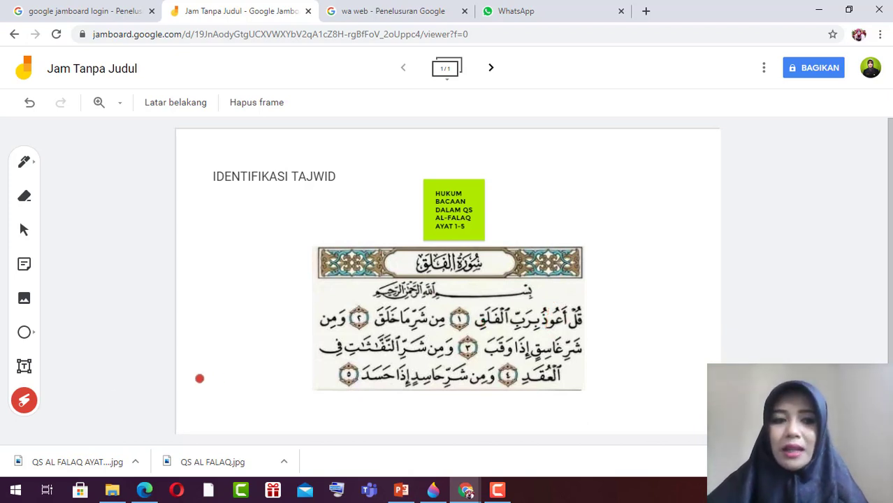
Circle part of the first verse's second word with a green marker and draw an arrow from it to the right of the image.
left_click(24, 162)
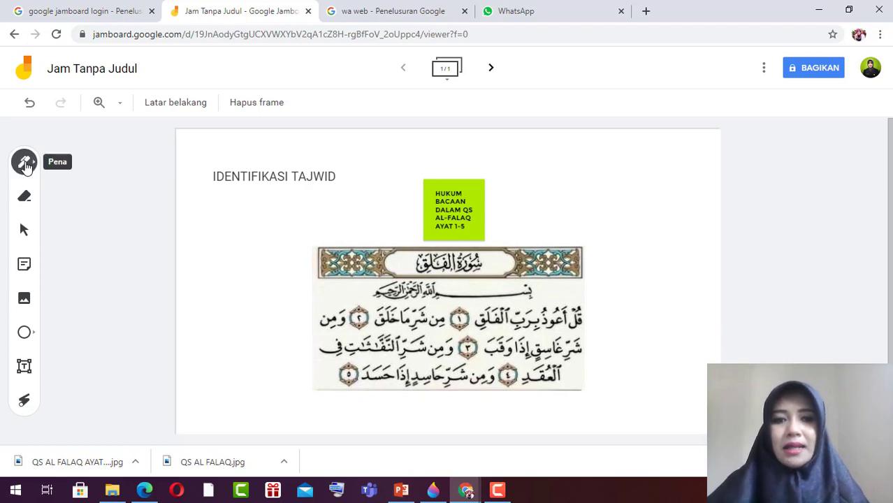
left_click(25, 163)
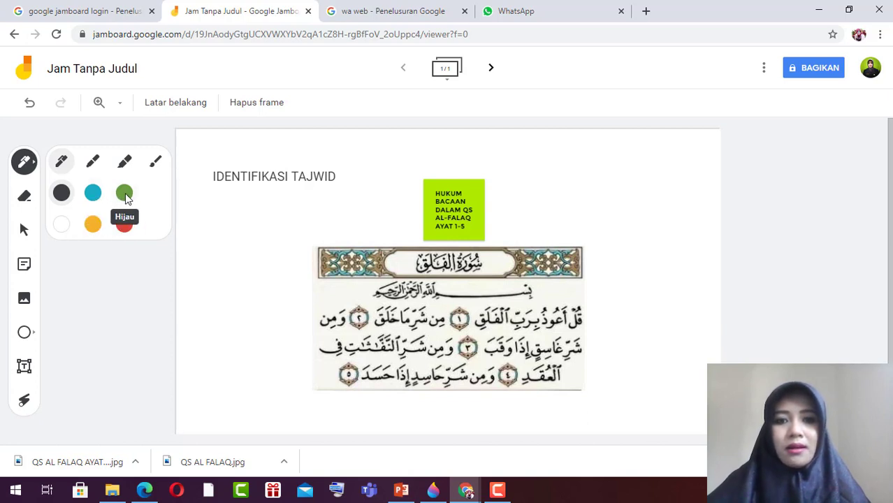
left_click(124, 196)
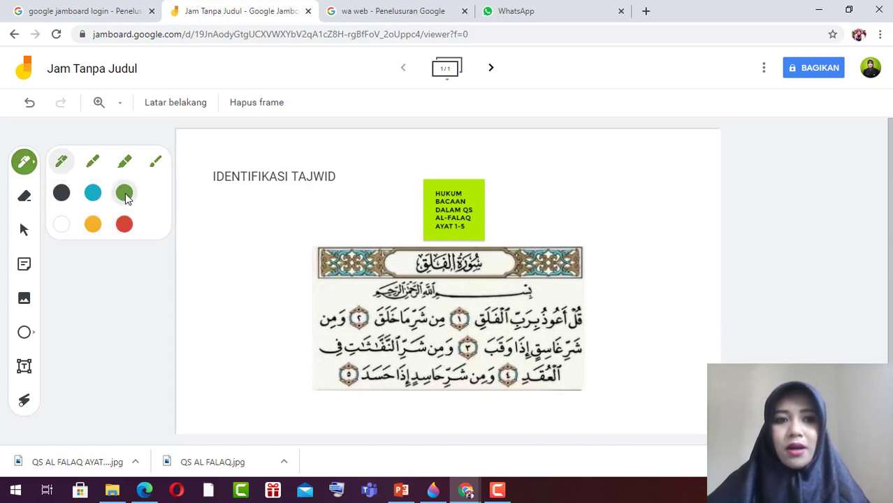
left_click(92, 162)
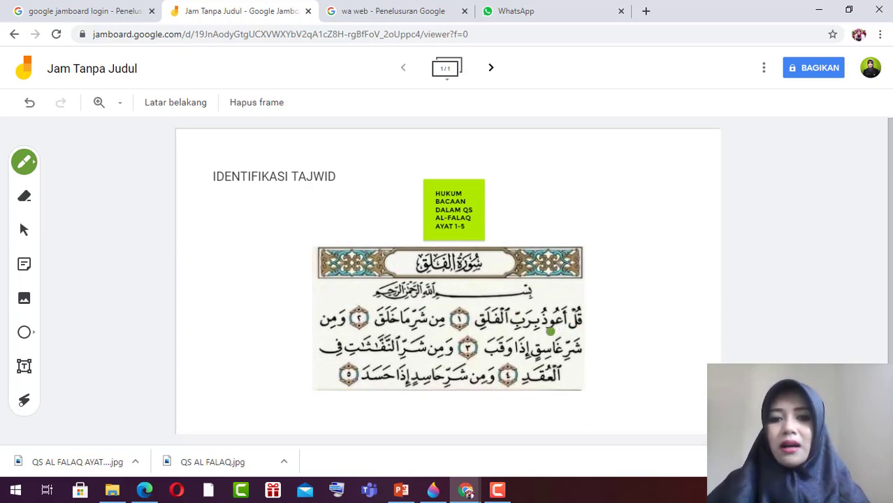
mouse_move(559, 323)
left_mouse_down()
mouse_move(563, 306)
mouse_move(547, 309)
mouse_move(549, 324)
left_mouse_up()
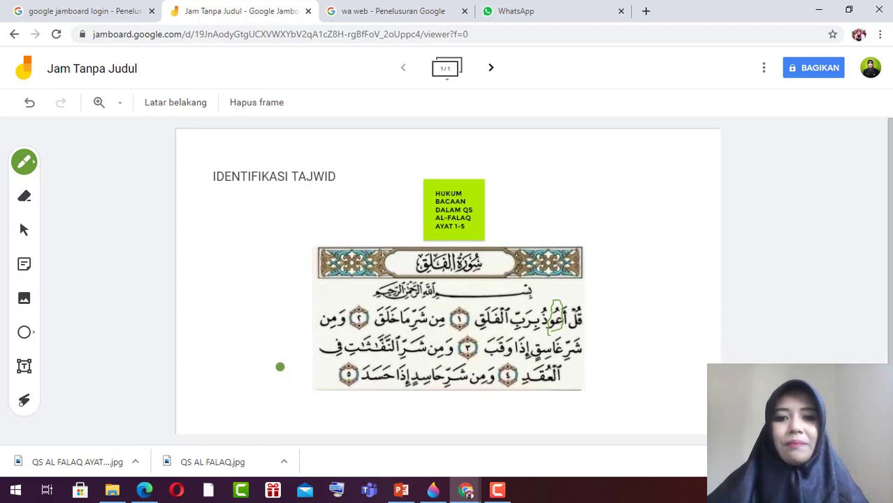
mouse_move(561, 301)
left_mouse_down()
mouse_move(602, 283)
mouse_move(606, 296)
left_mouse_up()
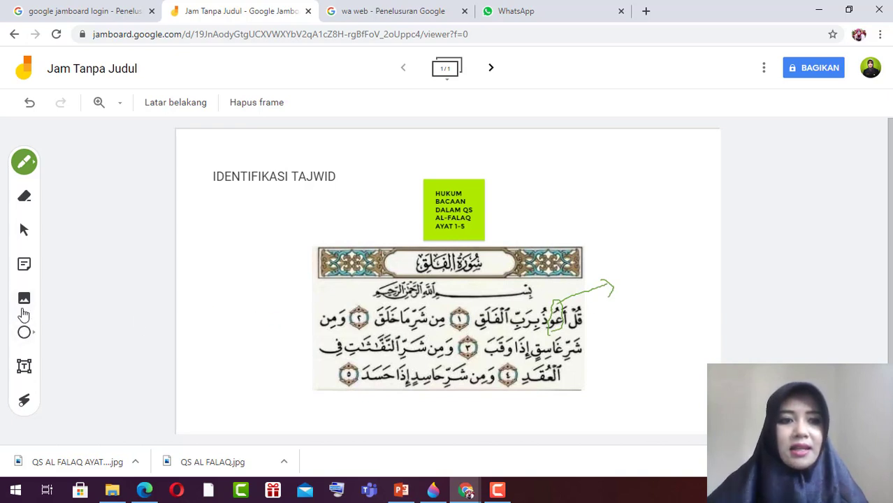
Add a green sticky note reading "MAD THOBI'I: 2 KETUKAN", dismiss the next blank note, and place it at the green arrow's tip.
left_click(24, 266)
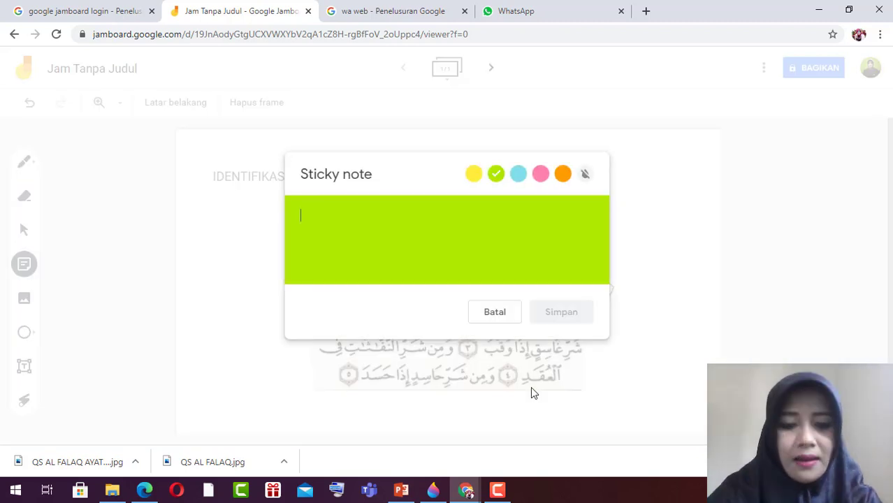
type("MAD")
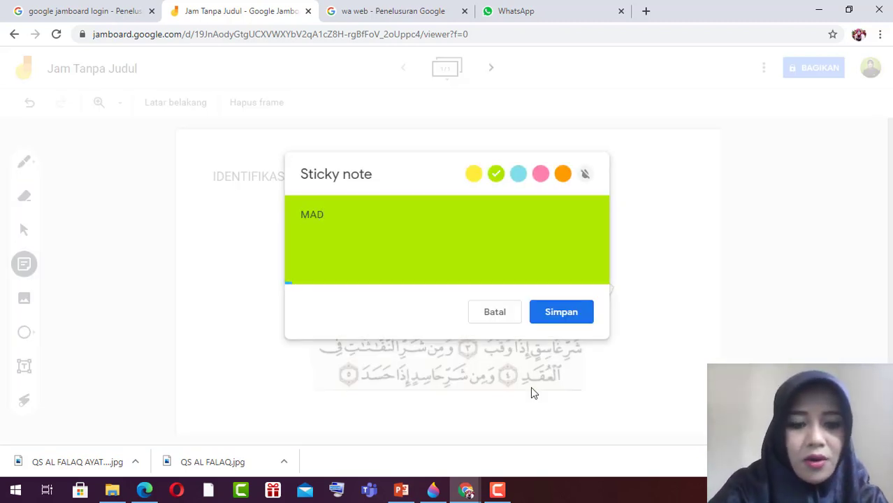
type(" THOBI':")
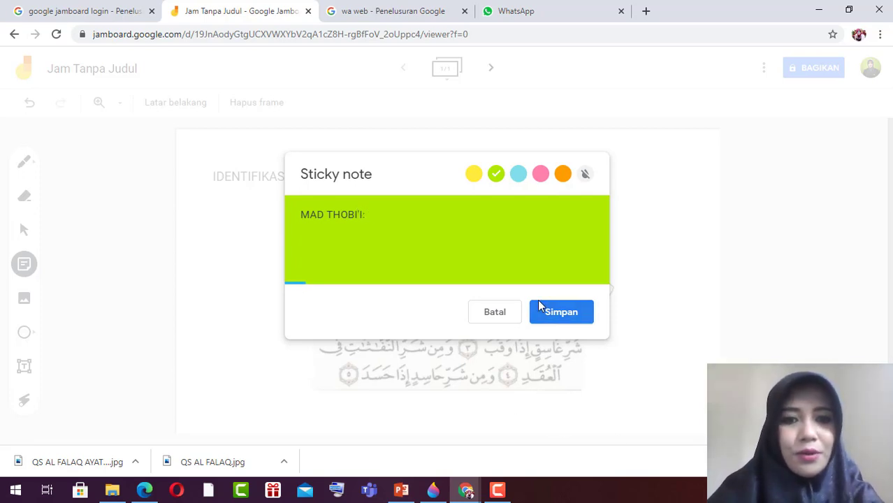
type("I: 2 KETUKAN")
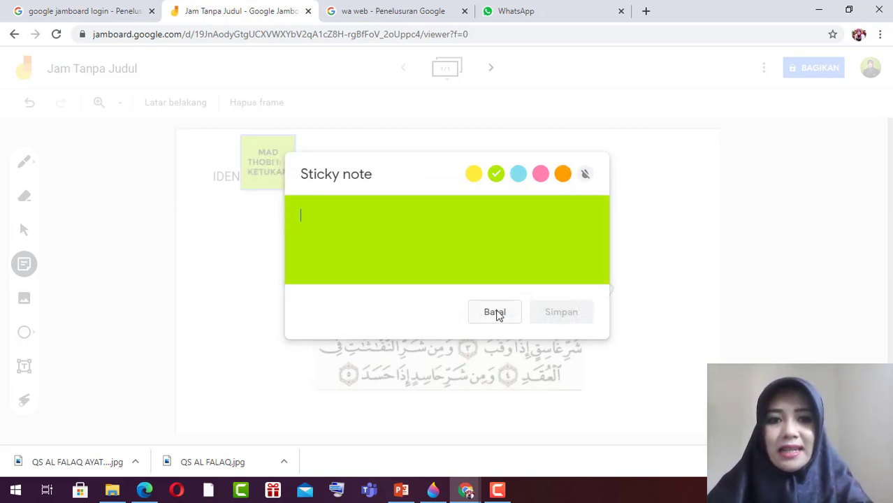
left_click(497, 310)
left_click_drag(265, 164, 640, 273)
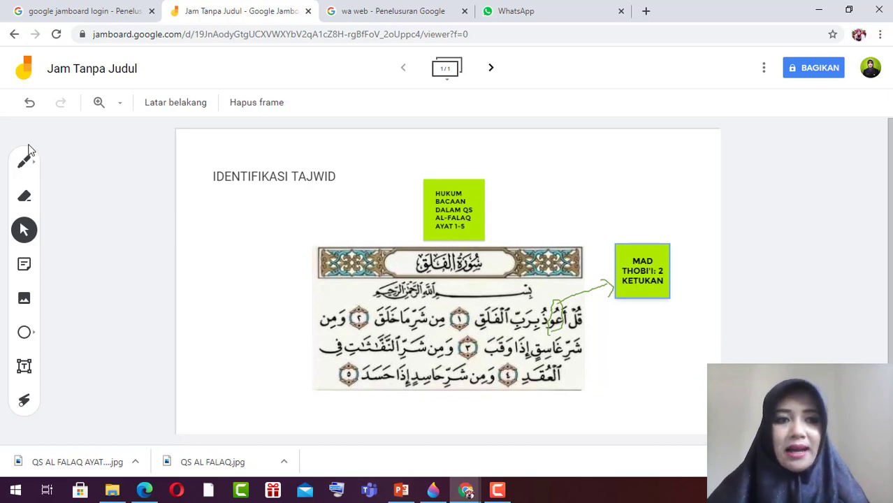
Circle the start of the first verse's last word with a blue highlighter and draw an arrow from it to the image's upper right.
left_click(23, 161)
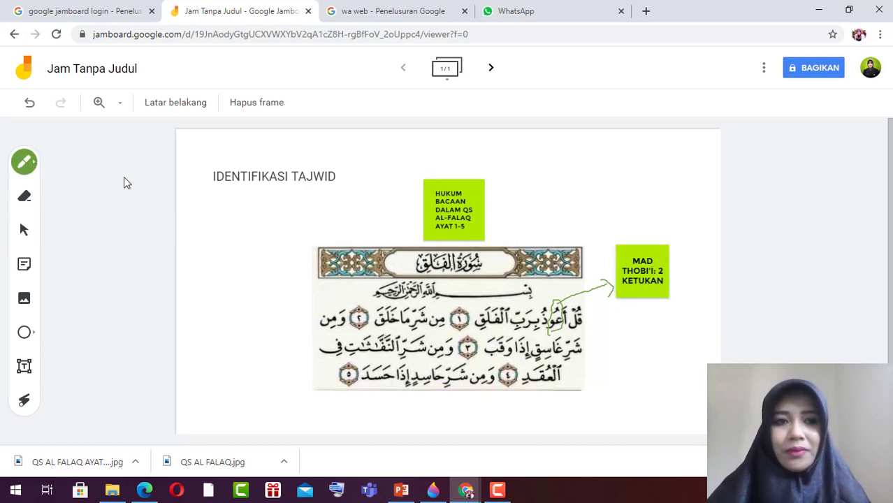
left_click(24, 162)
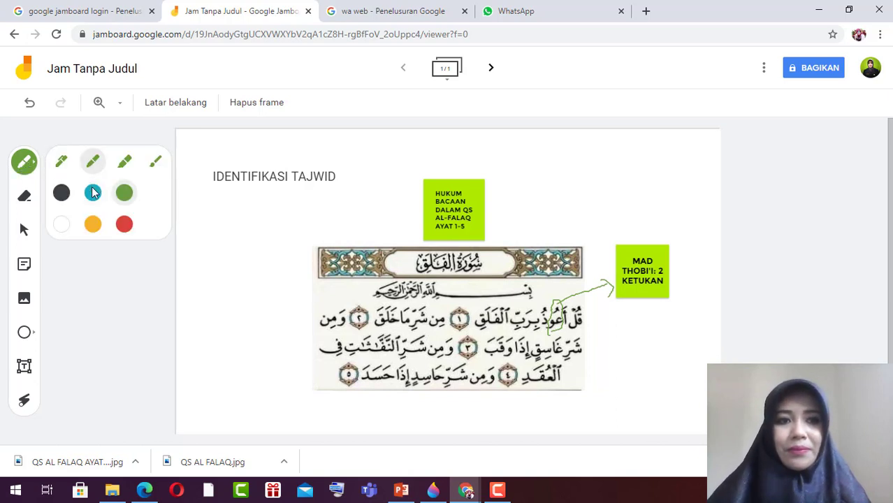
left_click(93, 193)
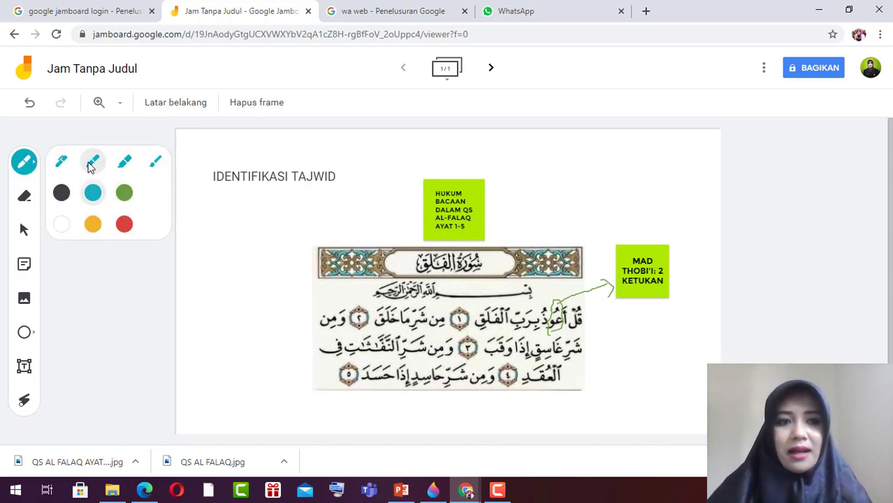
left_click(125, 165)
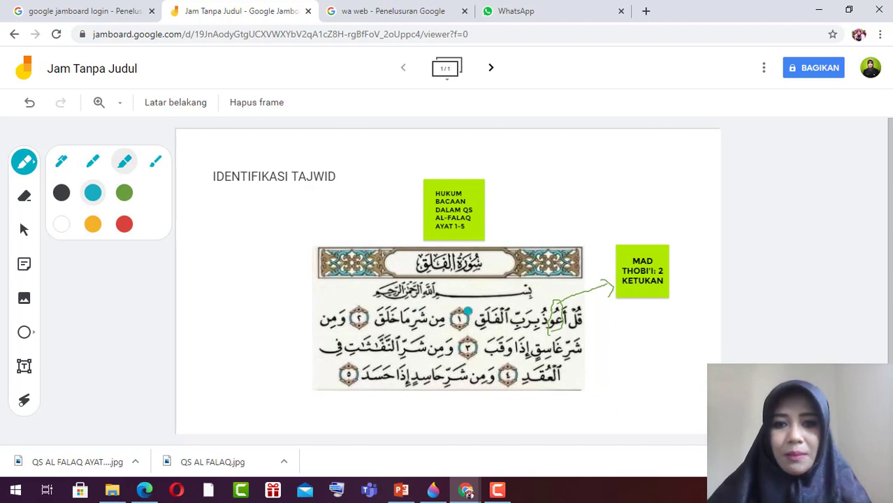
mouse_move(521, 306)
left_mouse_down()
mouse_move(498, 293)
mouse_move(497, 329)
mouse_move(513, 334)
mouse_move(523, 316)
mouse_move(497, 289)
mouse_move(510, 296)
mouse_move(590, 205)
mouse_move(572, 199)
mouse_move(594, 211)
mouse_move(595, 224)
left_mouse_up()
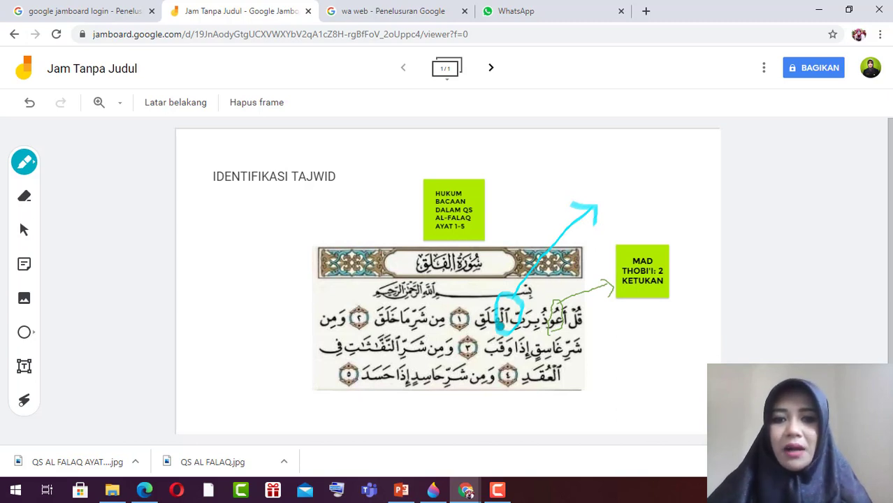
Add a green sticky note reading "IDZHAR QOMARIYAH" to the frame.
left_click(25, 266)
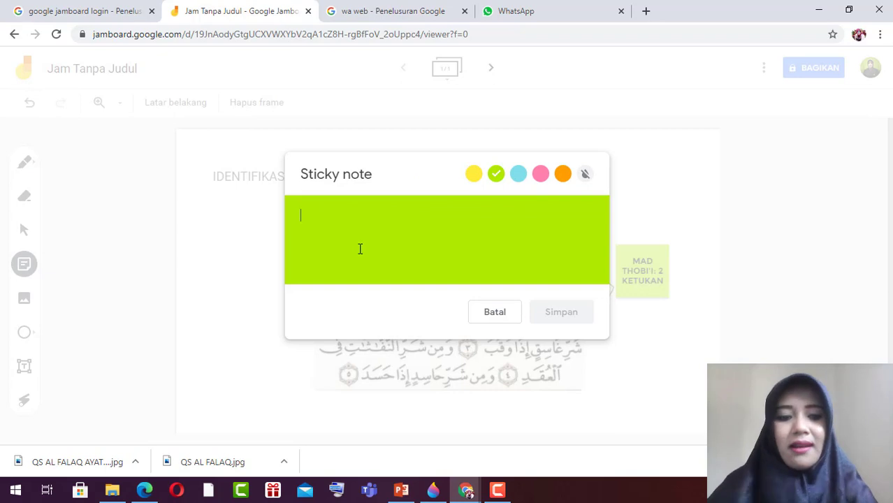
type("IDZ")
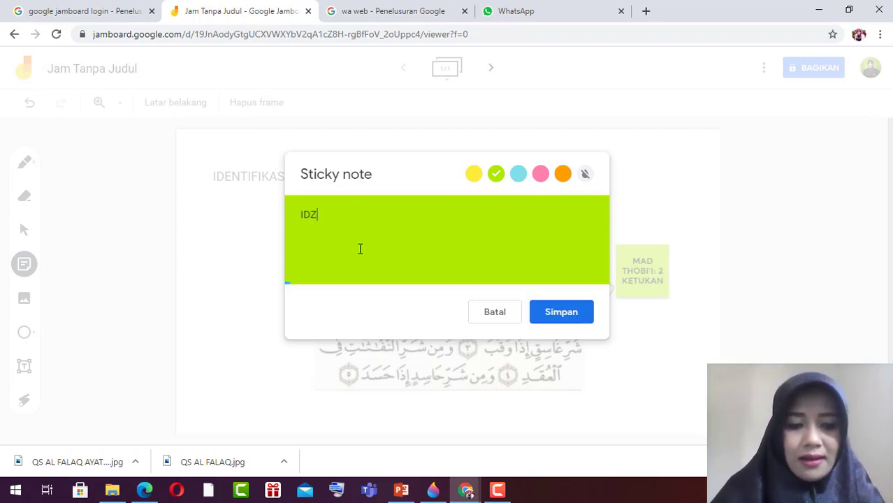
type("HAR QO,ARIYAH")
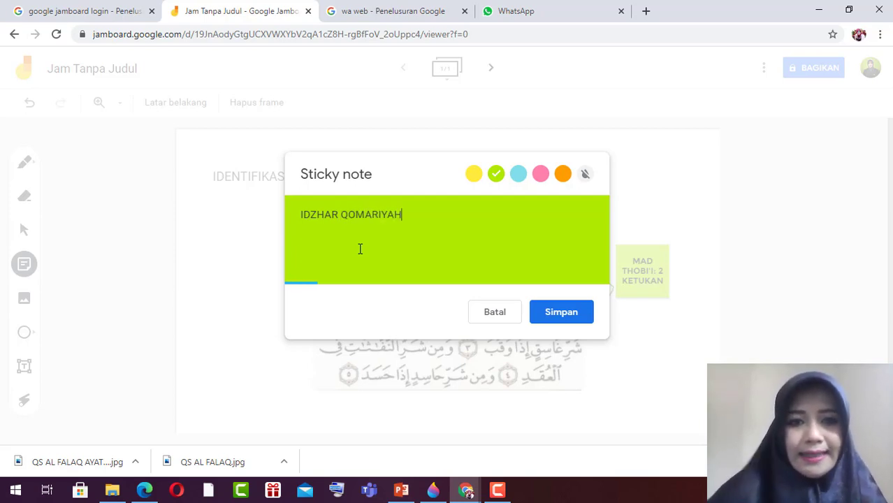
left_click(559, 314)
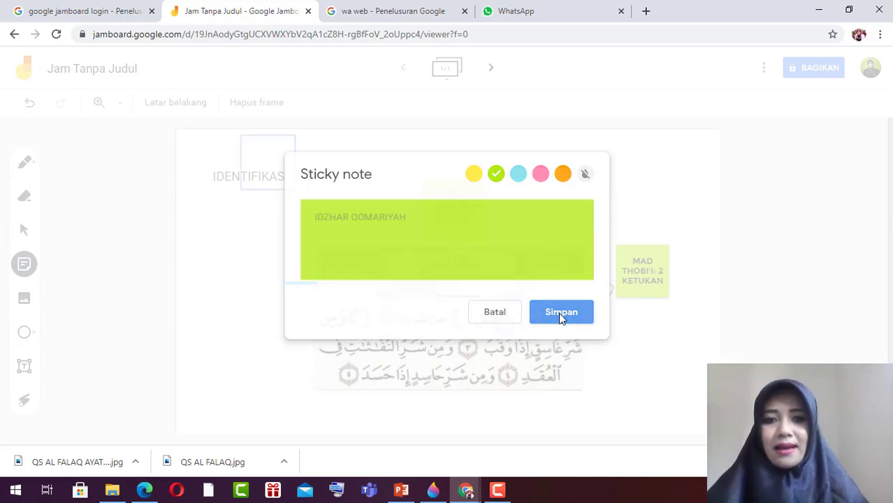
left_click(493, 313)
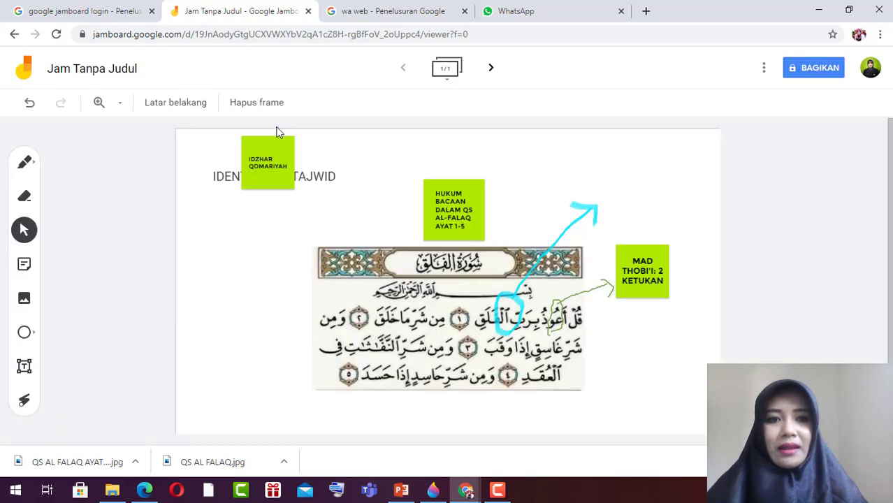
left_click_drag(266, 168, 617, 186)
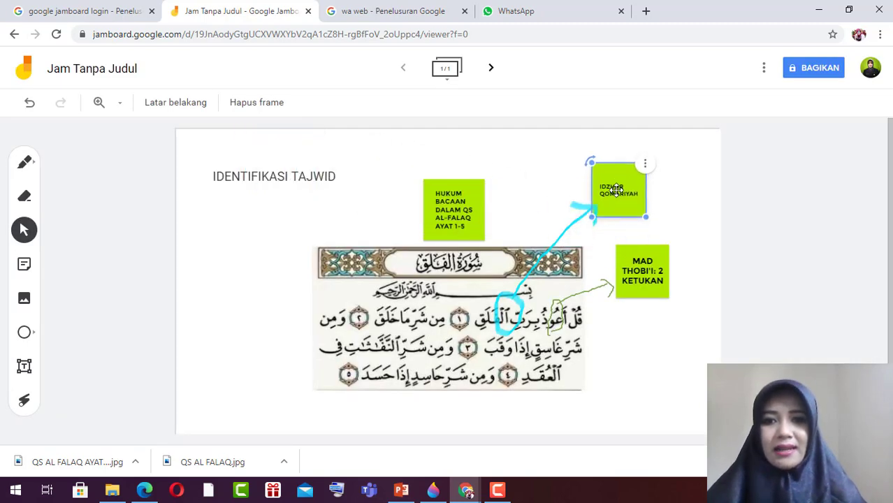
left_click(646, 165)
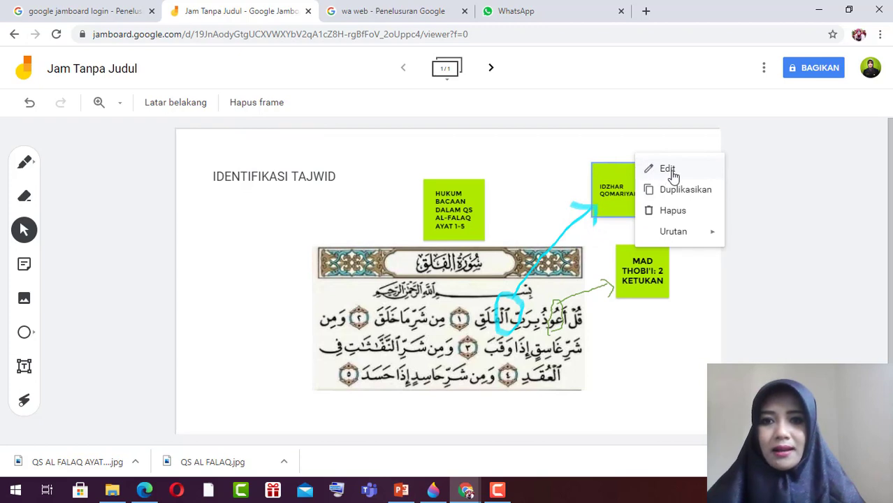
left_click(671, 174)
left_click(540, 173)
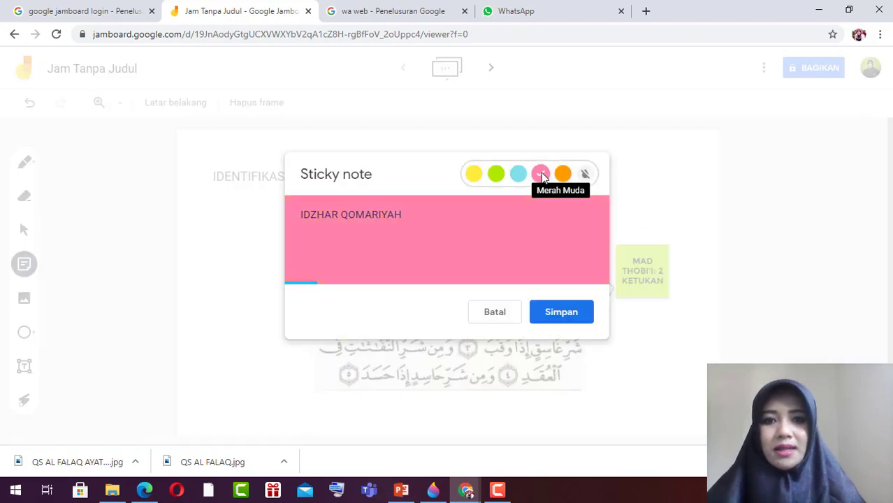
left_click(549, 314)
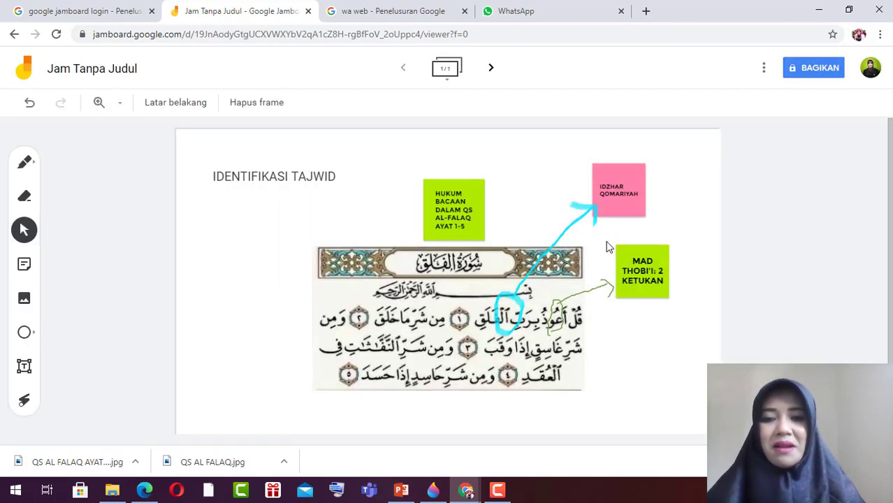
Change the colour of the "MAD THOBI'I: 2 KETUKAN" sticky note to orange.
left_click(645, 272)
left_click(669, 249)
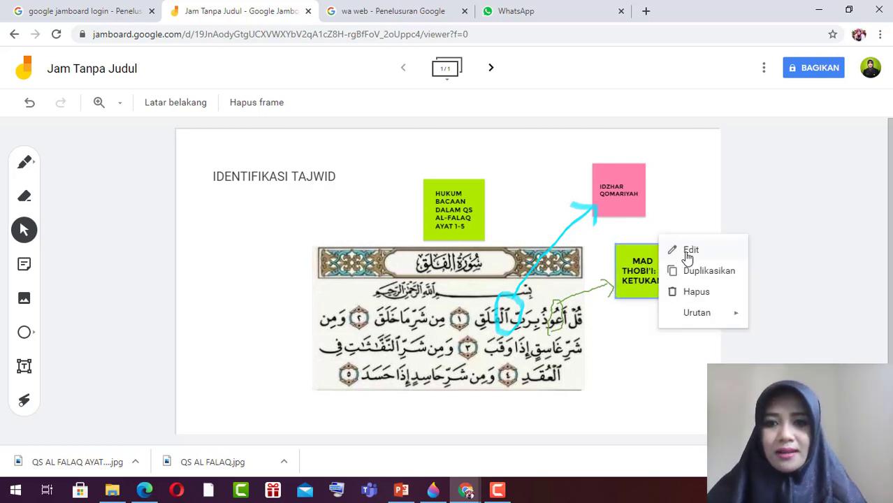
left_click(686, 252)
left_click(563, 174)
left_click(558, 313)
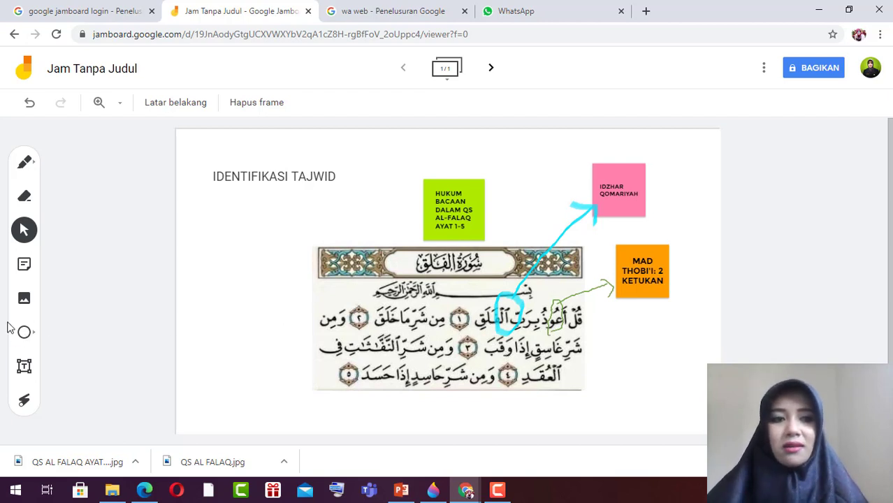
Underline the end of the first verse's last word with a yellow highlighter and extend it as an arrow to the right of the image.
left_click(23, 165)
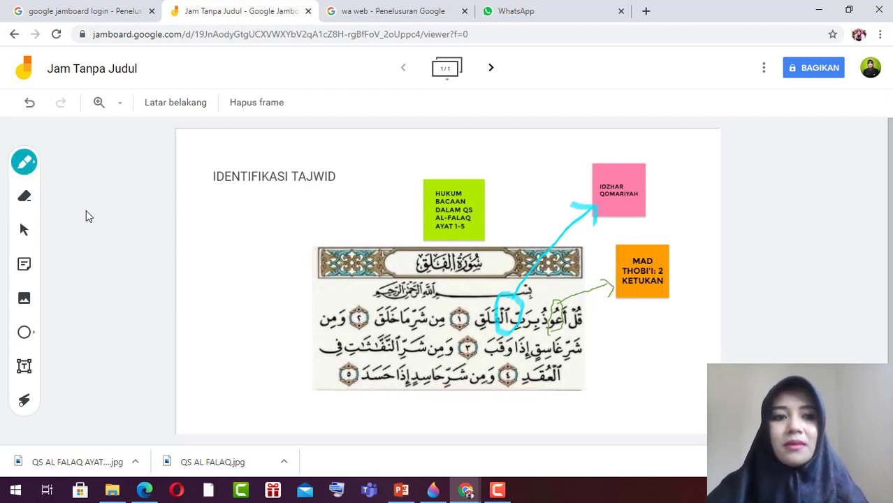
left_click(24, 162)
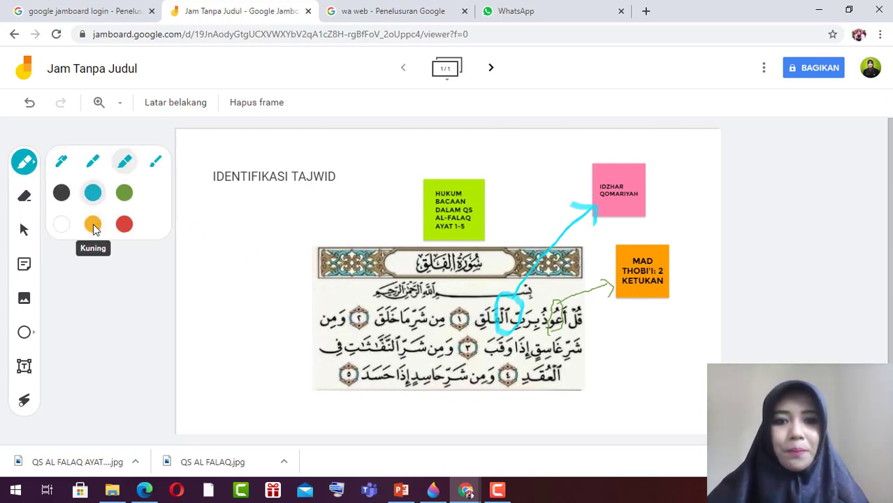
left_click(94, 223)
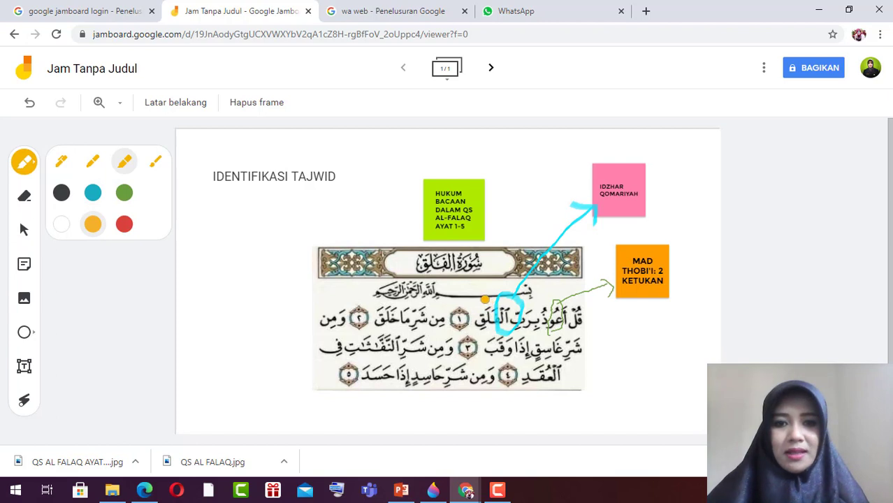
left_click(469, 329)
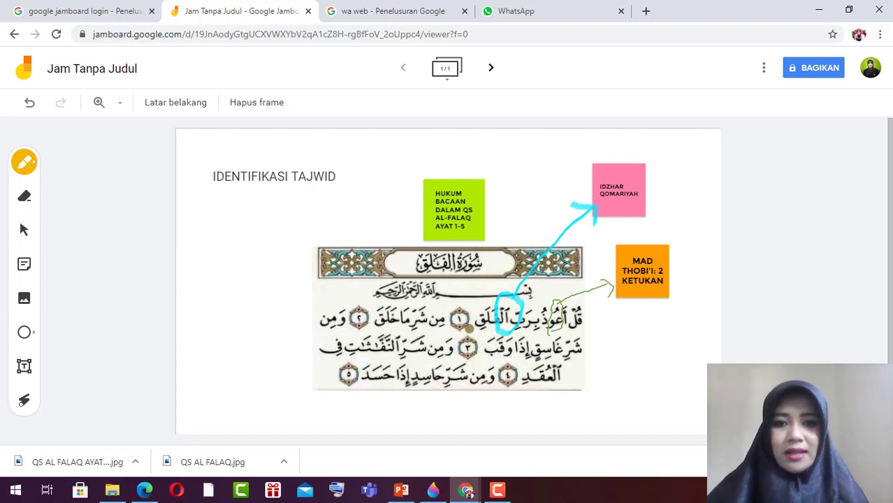
left_click_drag(470, 329, 498, 338)
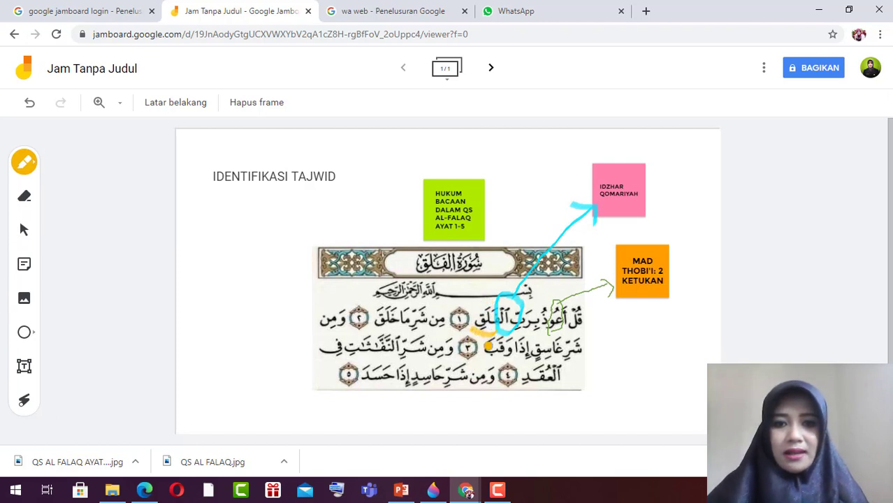
mouse_move(499, 333)
left_mouse_down()
mouse_move(632, 346)
mouse_move(643, 356)
mouse_move(628, 368)
left_mouse_up()
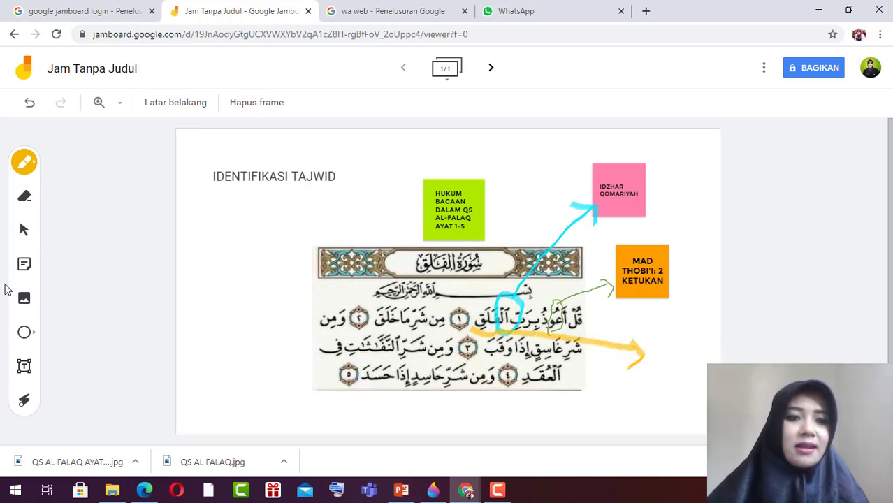
Add a blue sticky note reading "QALQALAH KUBRO" and place it at the yellow arrow's tip.
left_click(24, 266)
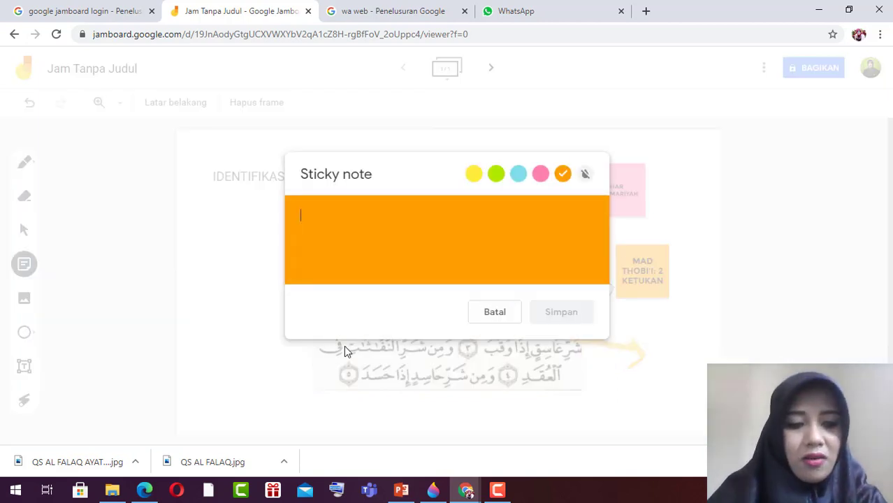
type("QALQALAH")
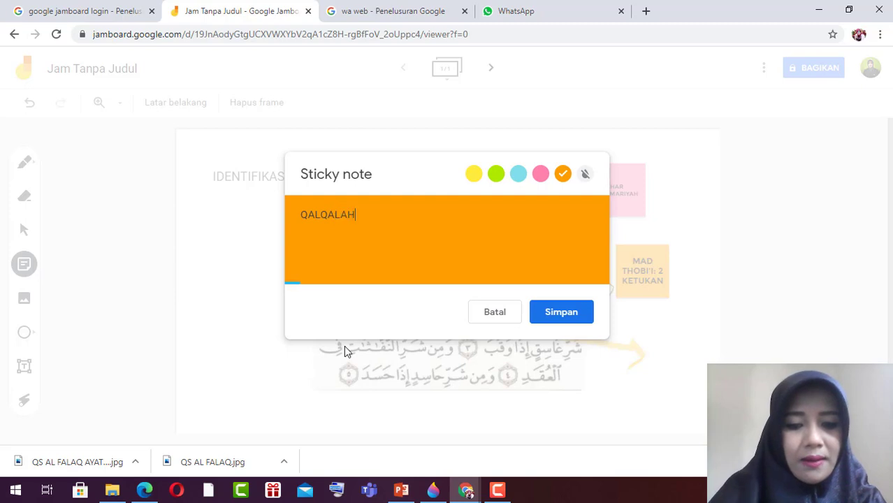
type(" KUBRO")
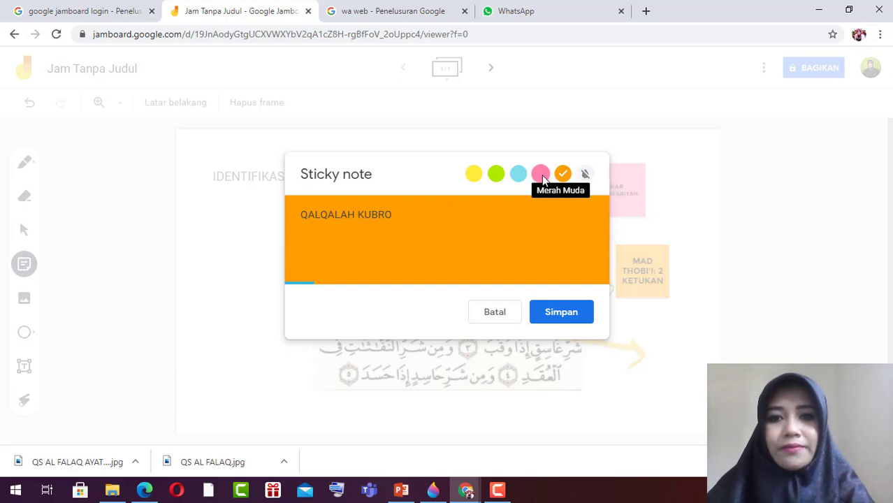
left_click(518, 175)
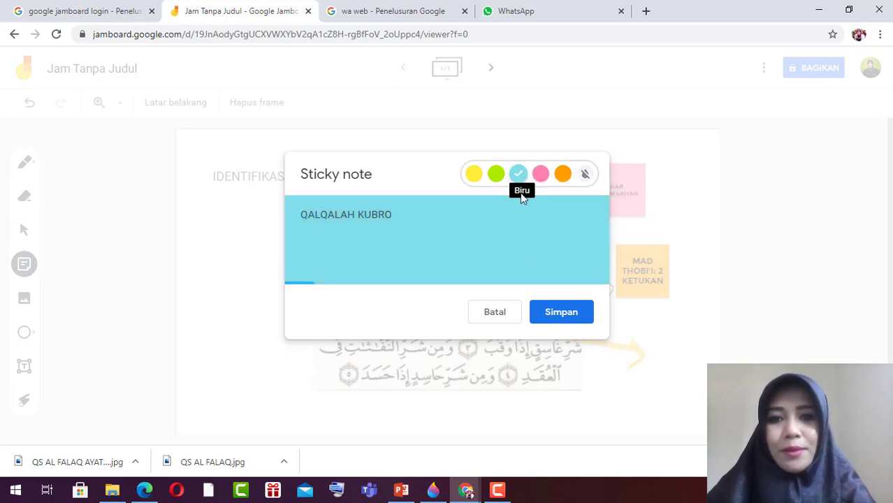
left_click(559, 318)
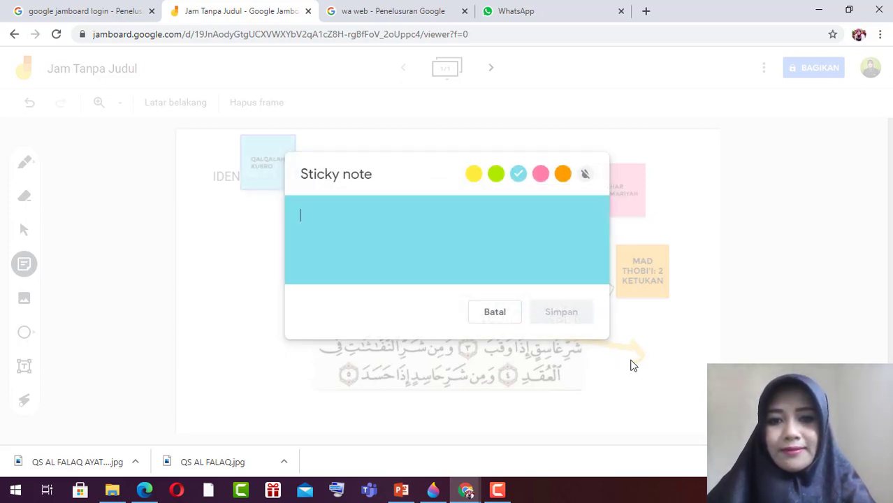
left_click(503, 314)
left_click_drag(296, 172, 677, 365)
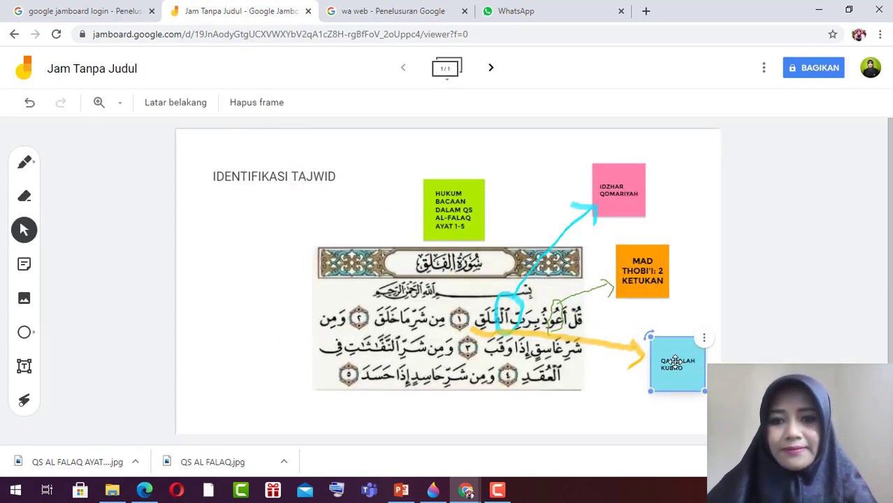
left_click(678, 365)
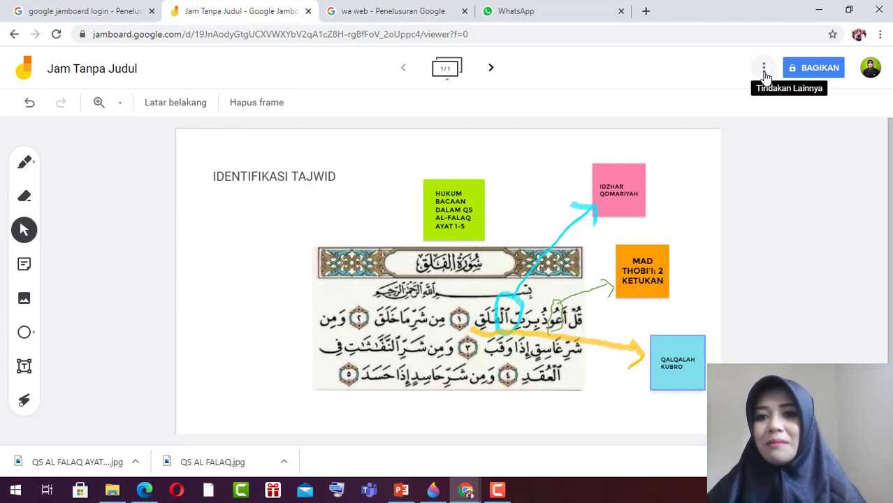
Share the jam with anyone who has the link as view-only ("Pengakses lihat-saja") and copy the link.
left_click(823, 70)
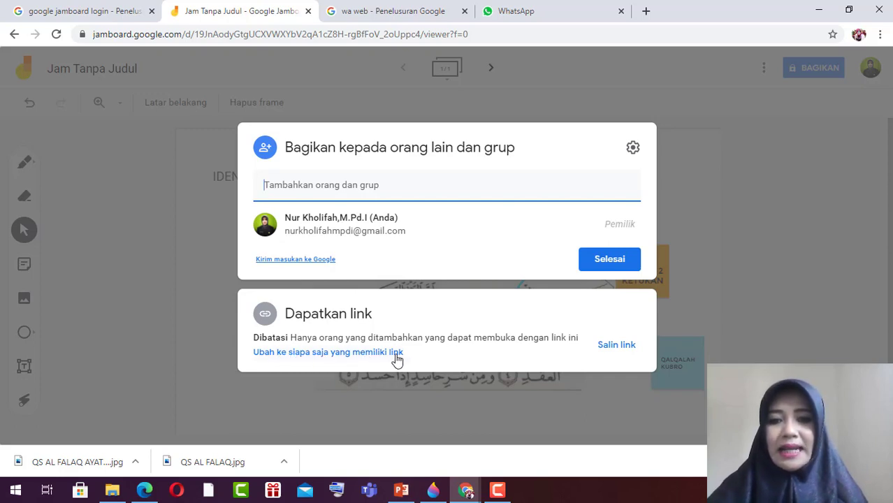
left_click(358, 353)
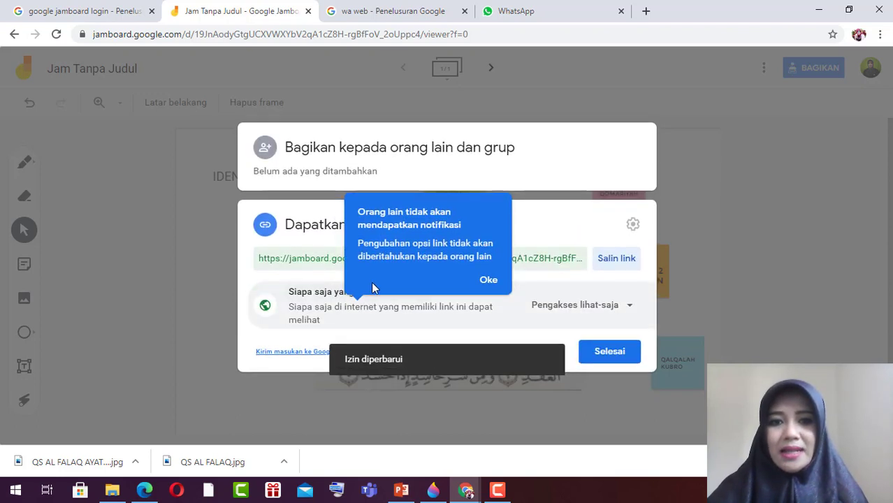
left_click(487, 282)
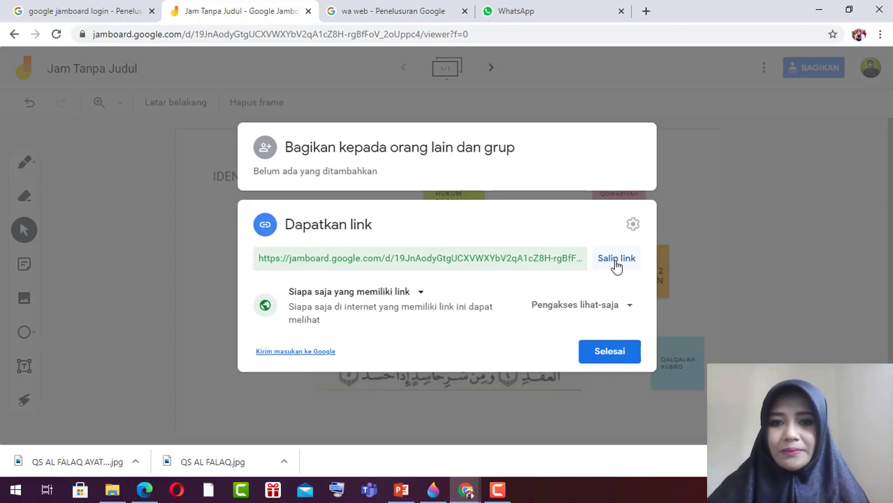
left_click(630, 309)
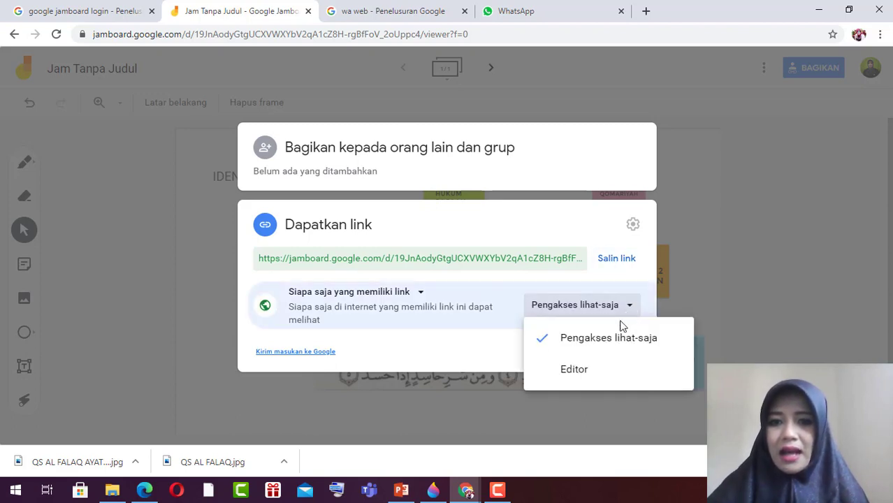
left_click(538, 344)
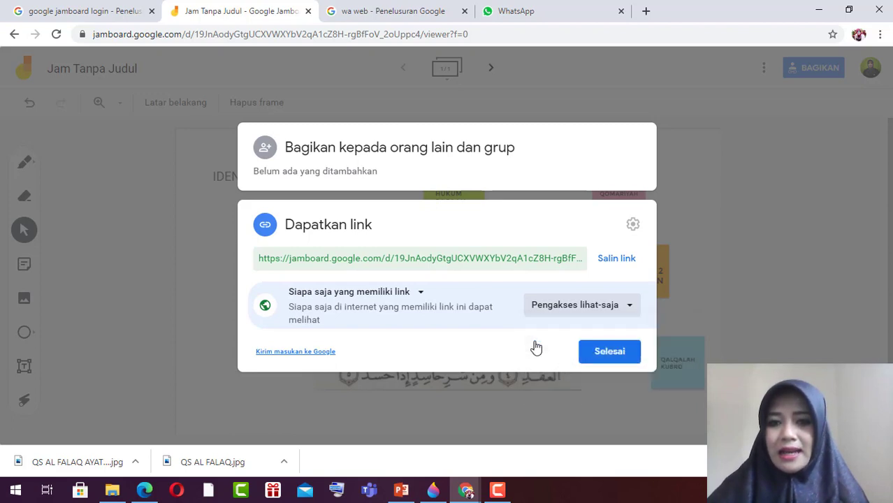
left_click(617, 260)
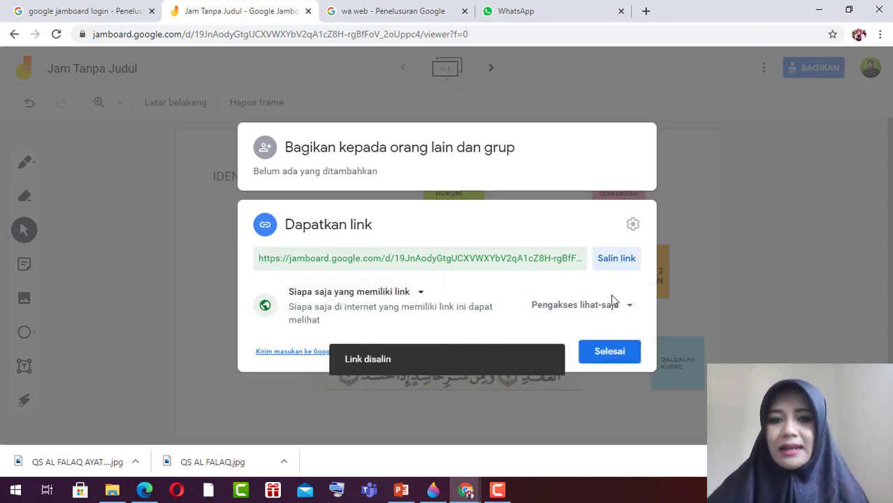
left_click(611, 352)
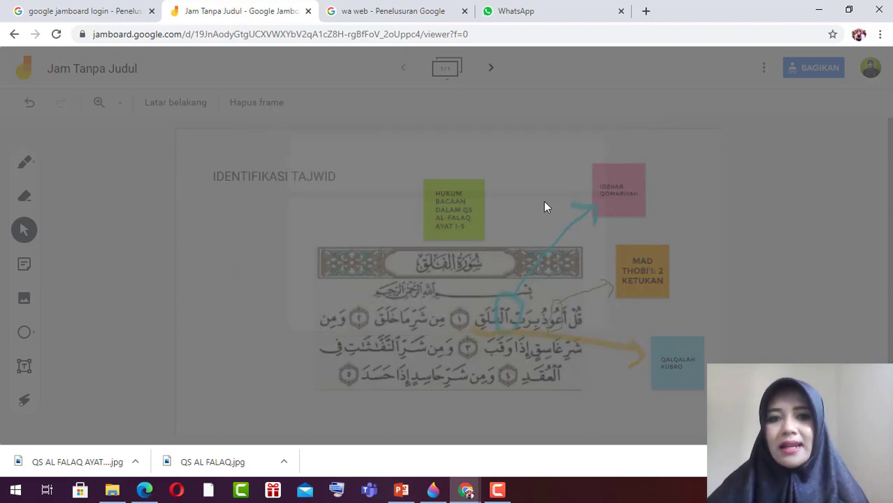